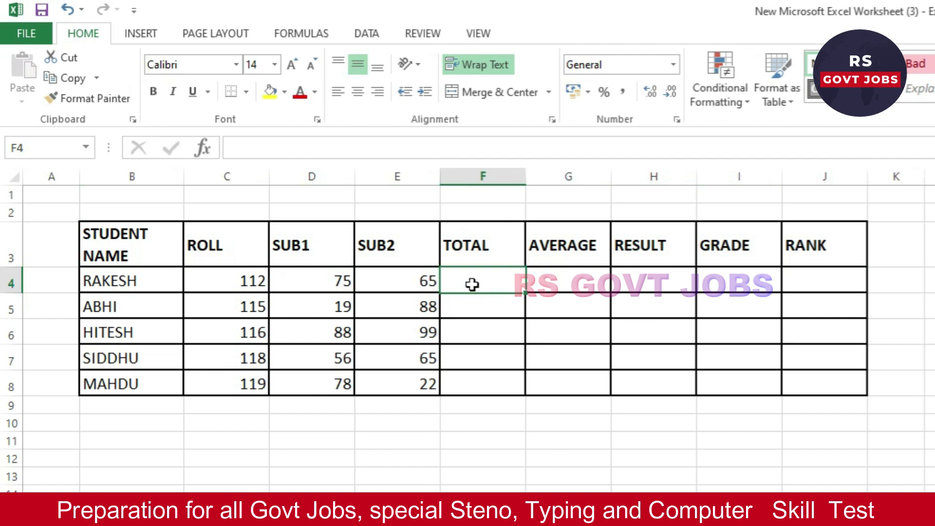
Enter =SUM(D4:E4) in F4 to total the first student's marks, and fill the formula down to F8
text(=S)
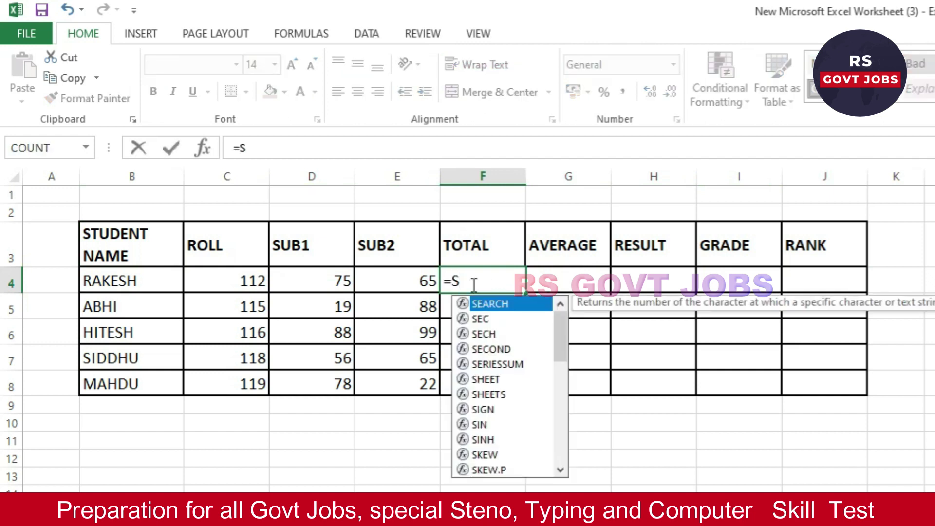
text(UM()
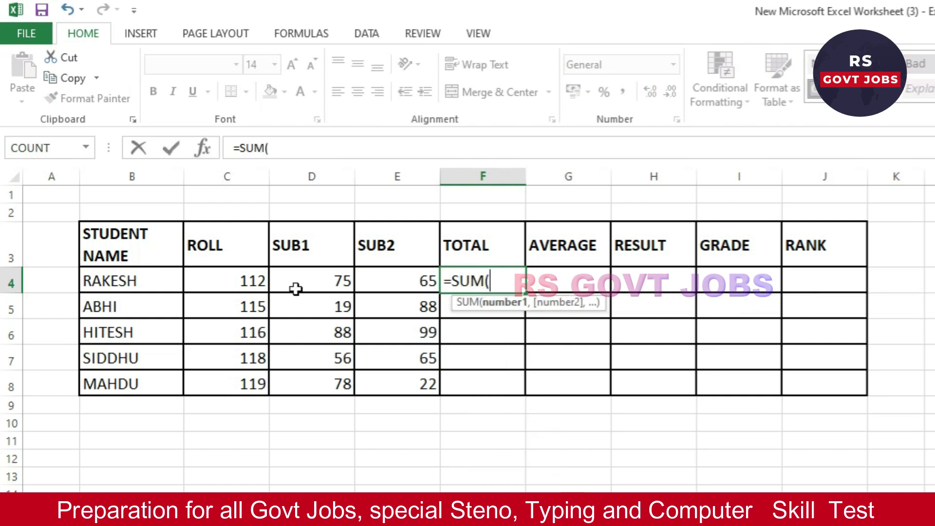
drag(296, 288, 384, 285)
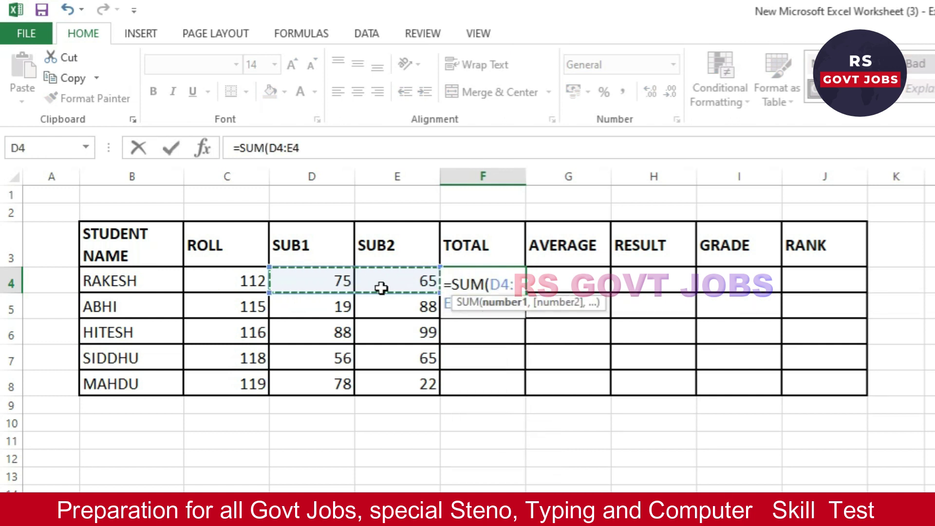
text())
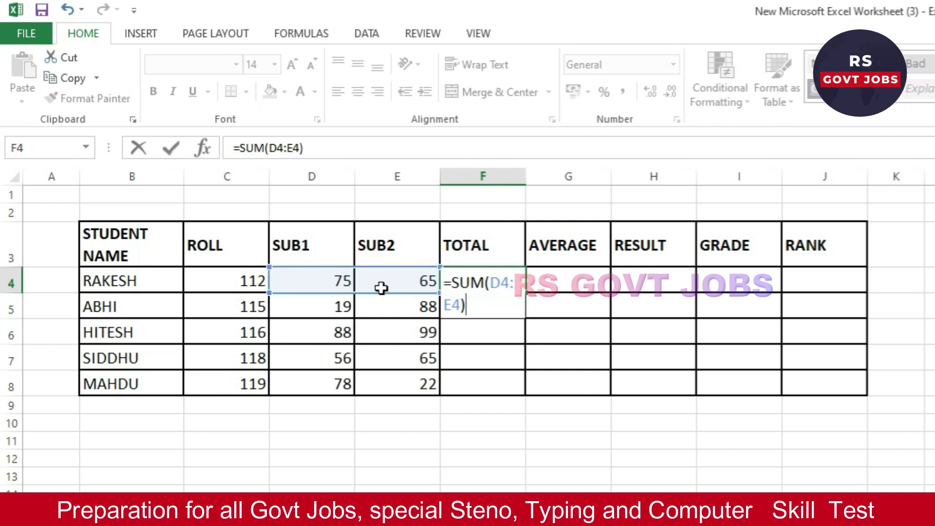
key(Return)
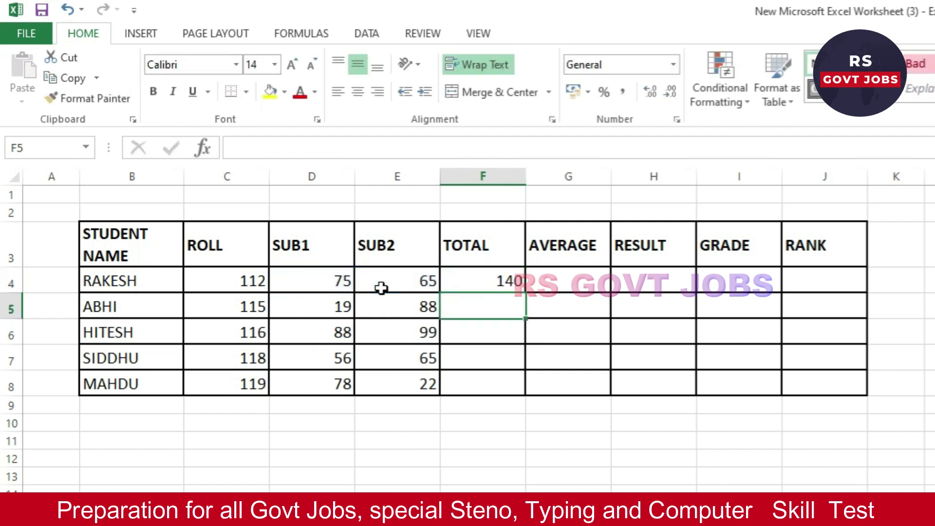
click(475, 282)
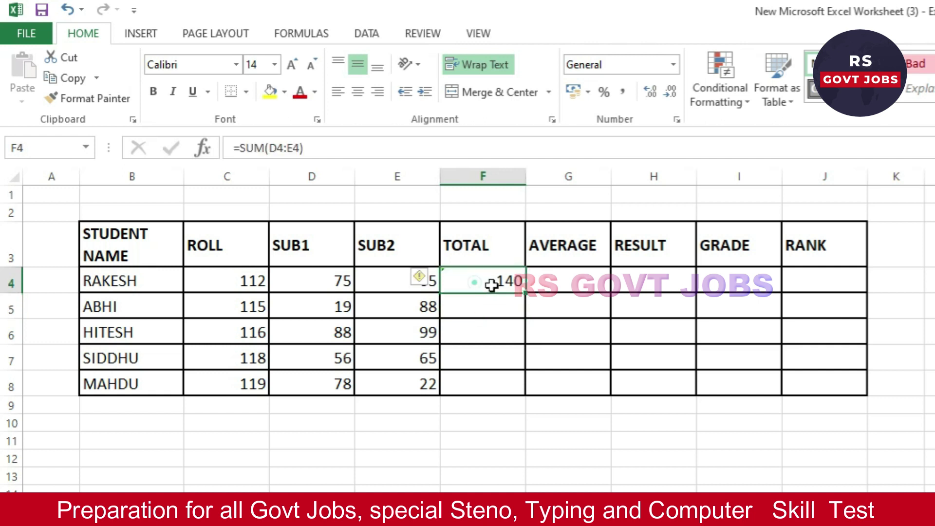
double_click(525, 291)
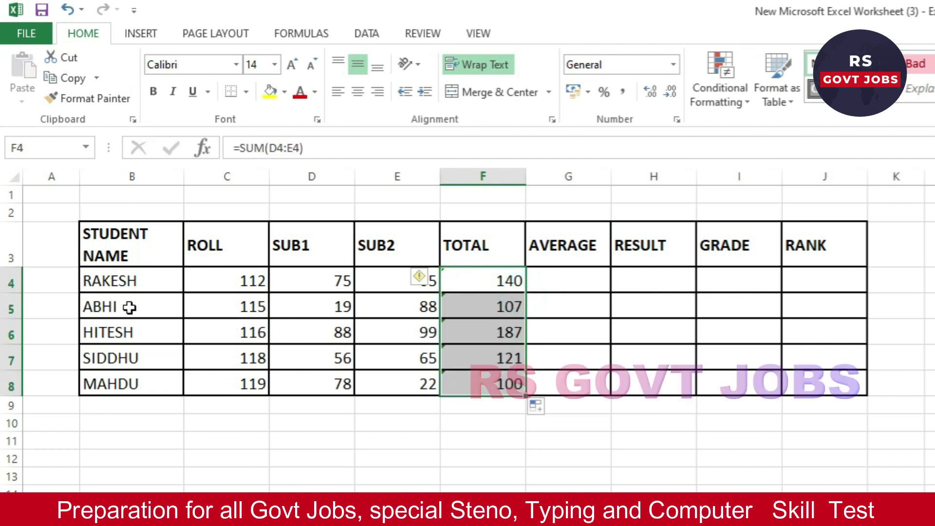
Enter =AVERAGE(D4:E4) in G4 to average the first student's marks, and fill the formula down to G8
click(551, 284)
text(=)
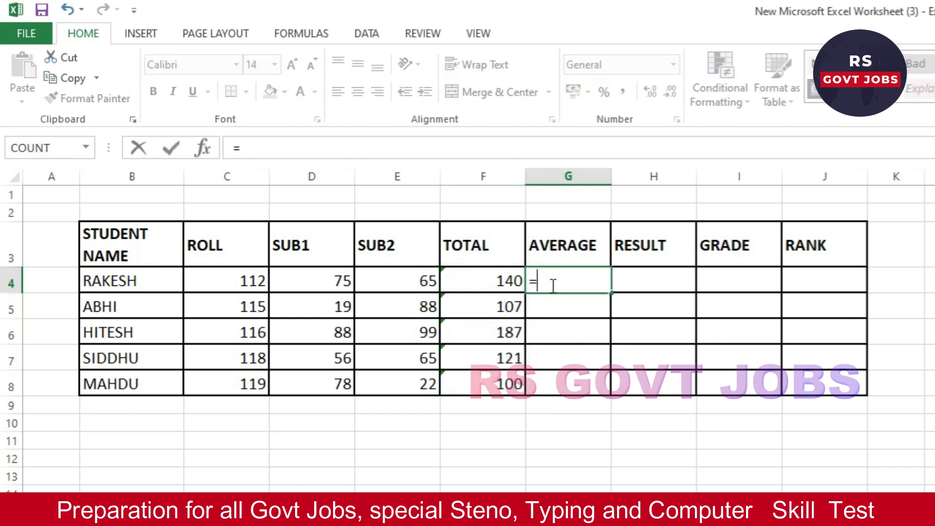
text(AVG)
key(BackSpace)
key(BackSpace)
text(AV)
key(BackSpace)
key(BackSpace)
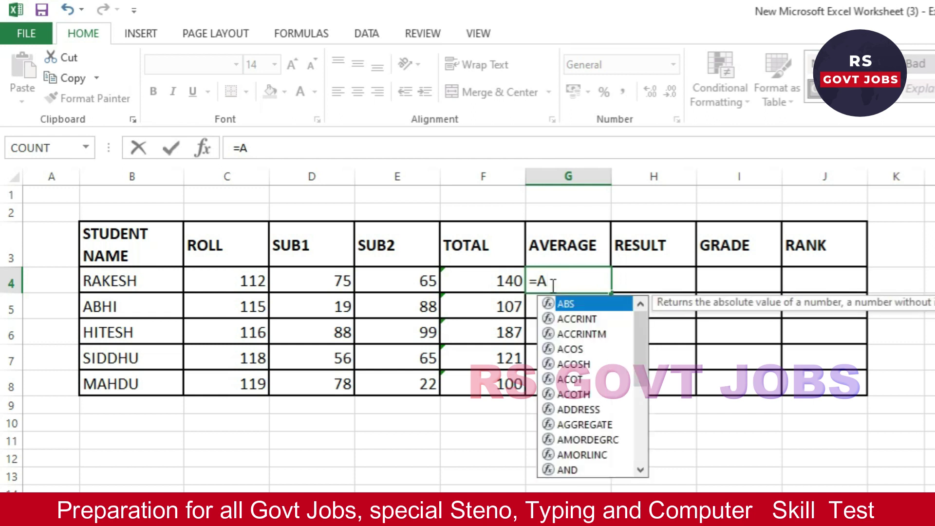
text(V)
key(Down)
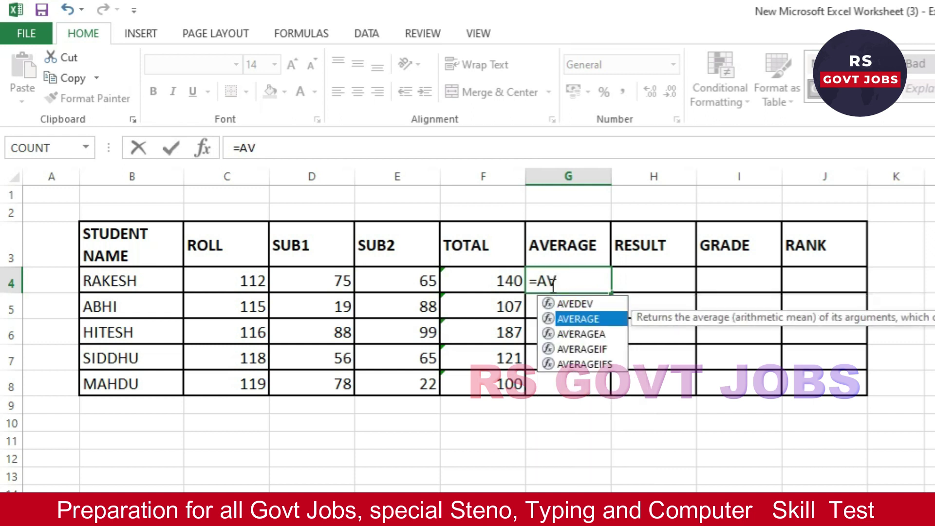
key(Tab)
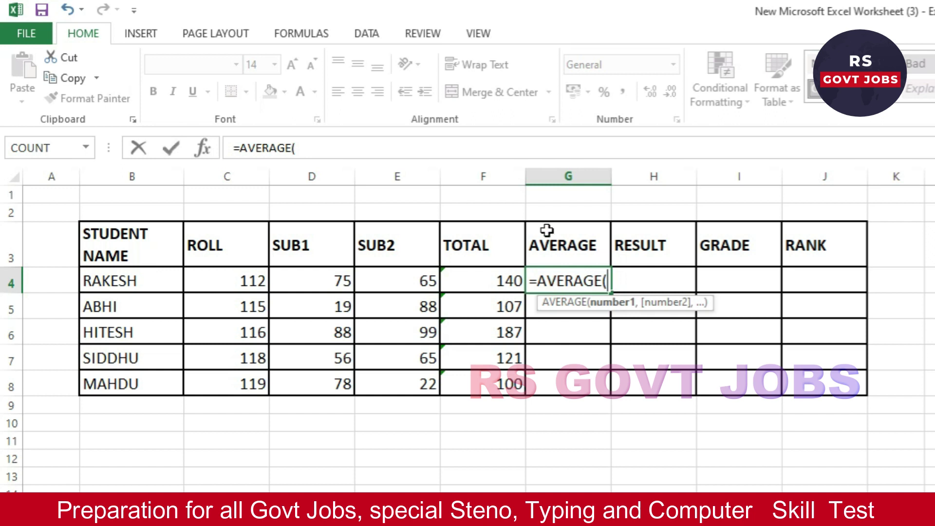
drag(310, 282, 392, 283)
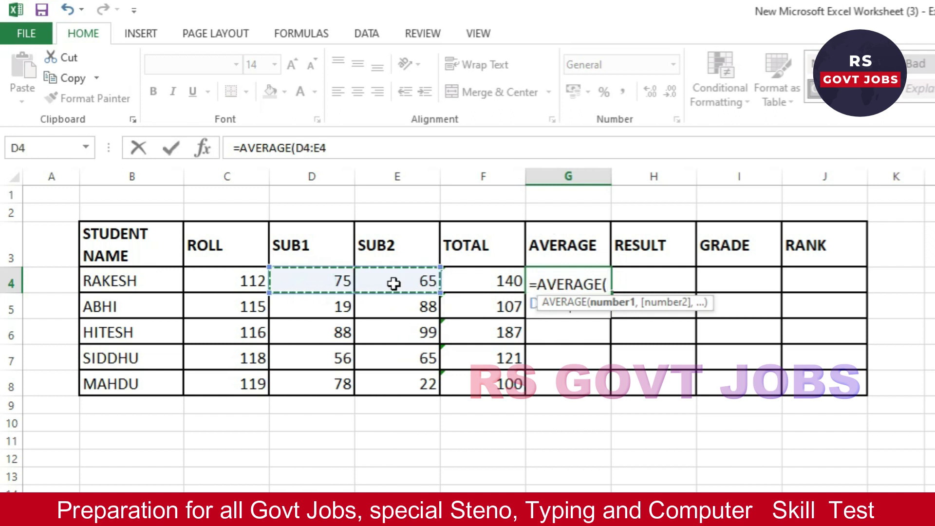
text())
key(Return)
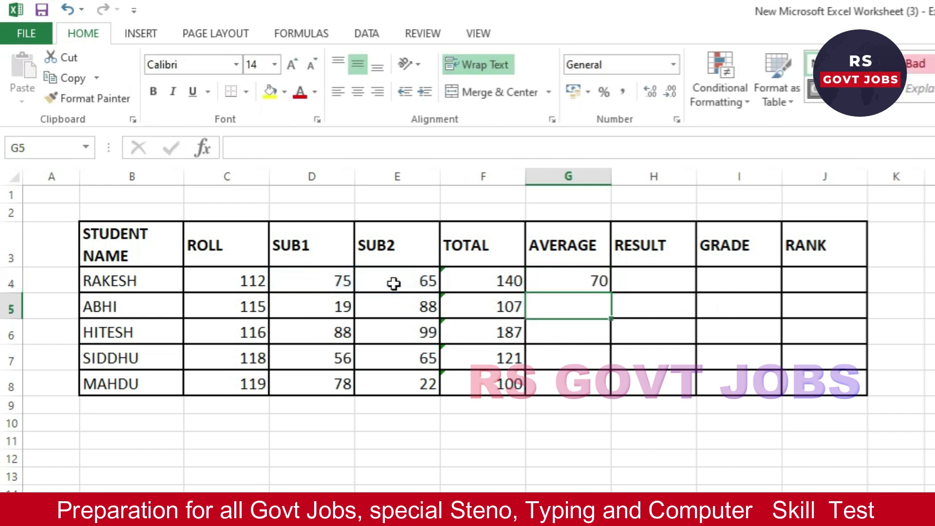
click(546, 281)
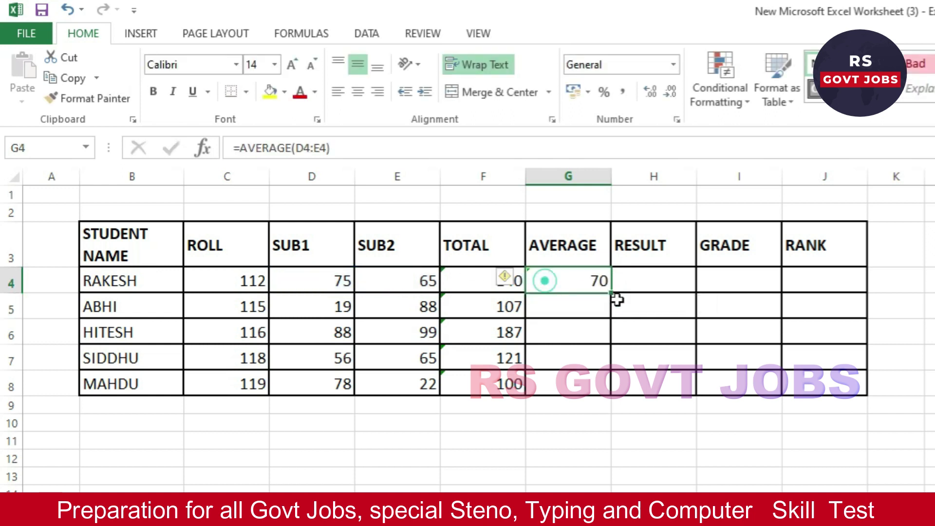
drag(613, 295, 618, 402)
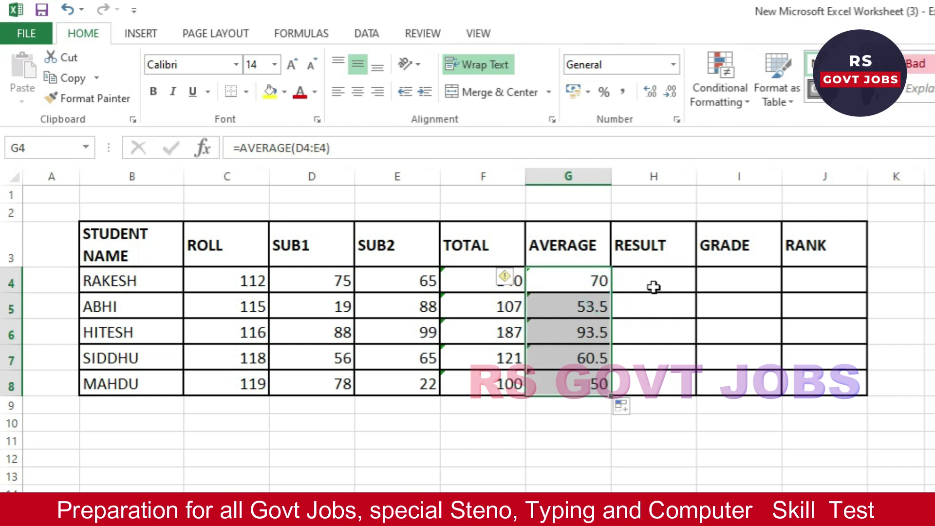
Check the pass rule in the Word document, and start an IF(AND( formula in H4 of the Excel worksheet with the condition that D4 is at least 40
key(alt+Tab)
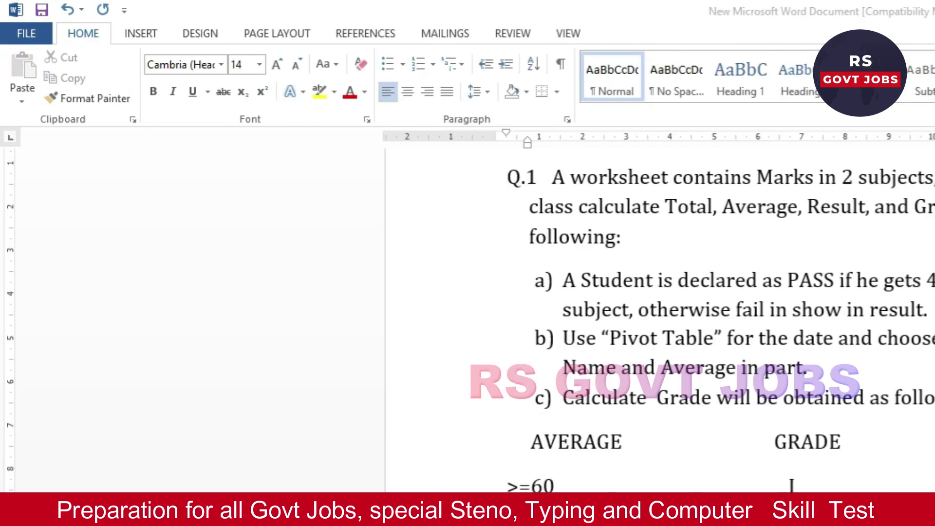
key(alt+Tab)
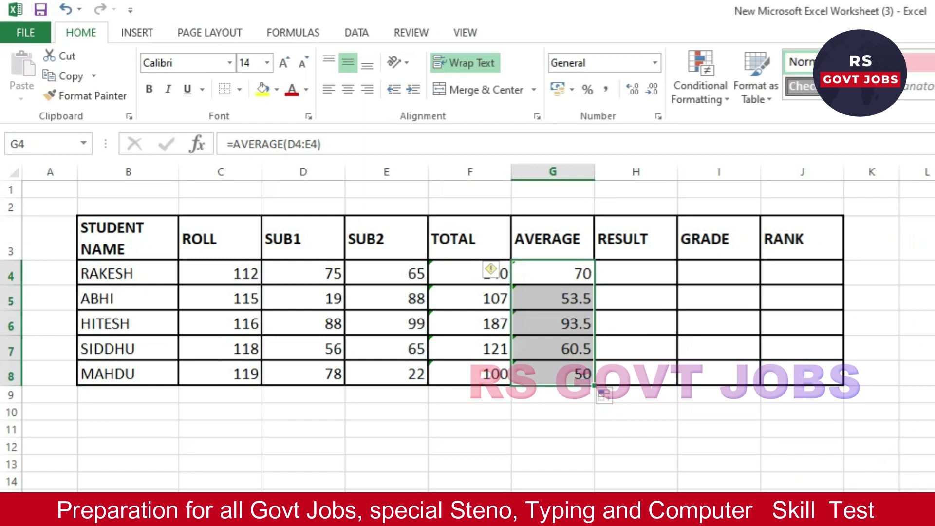
click(629, 270)
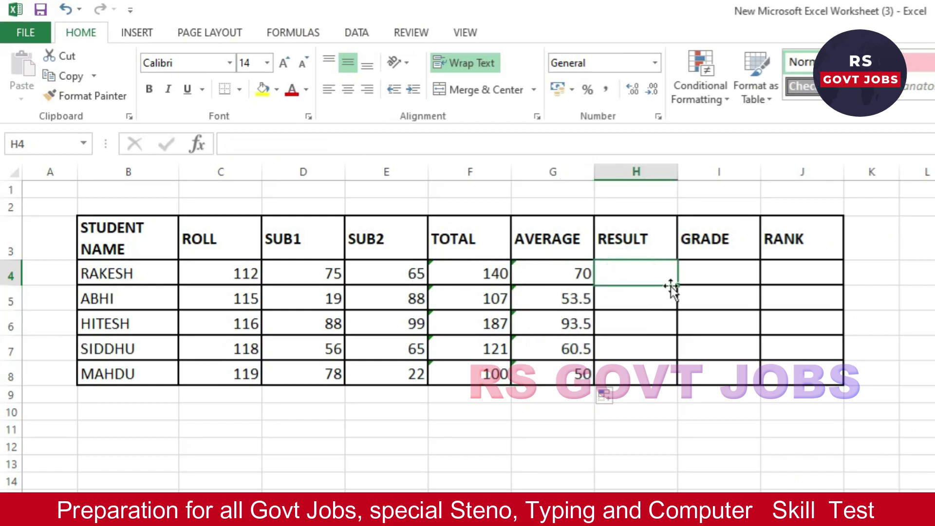
text(=IF)
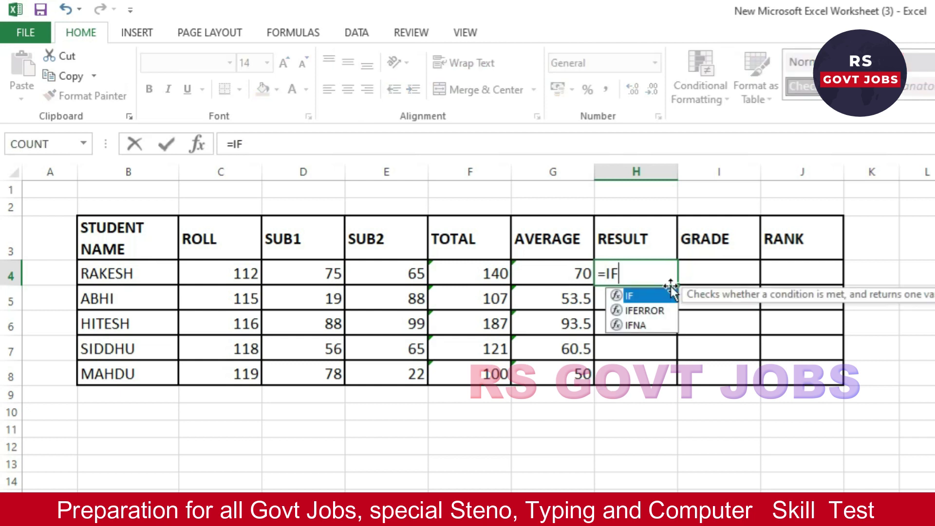
text((AND)
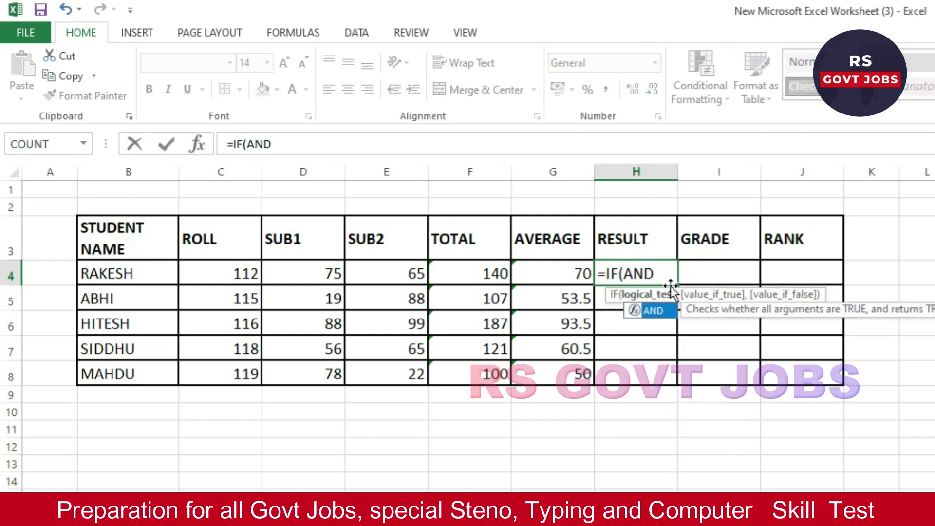
text(()
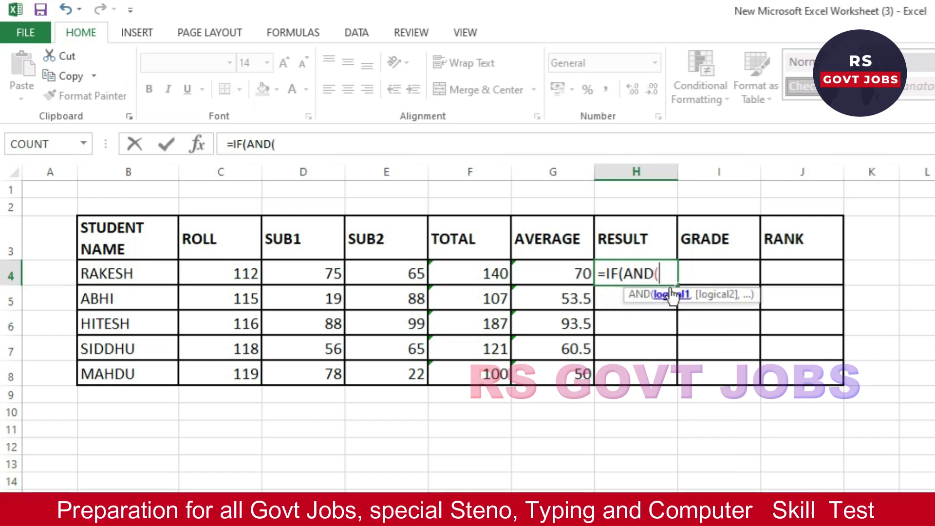
click(319, 269)
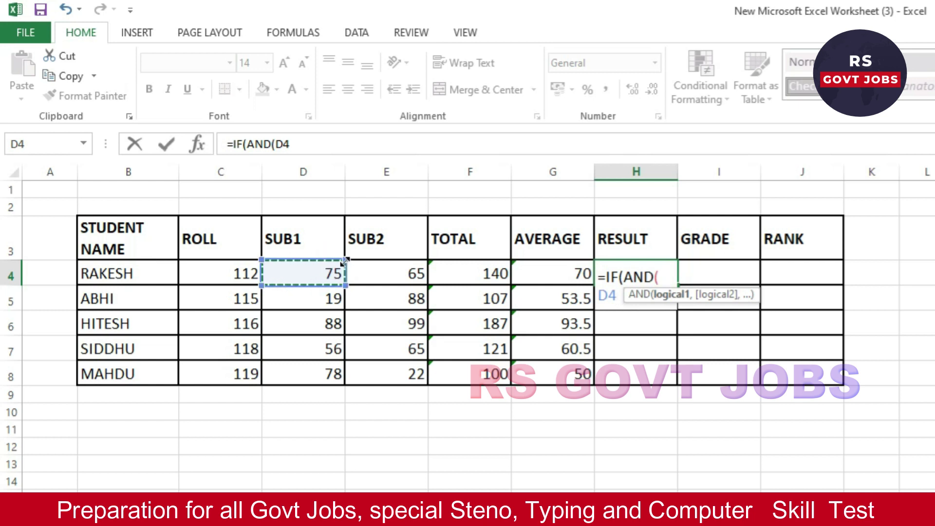
text(>)
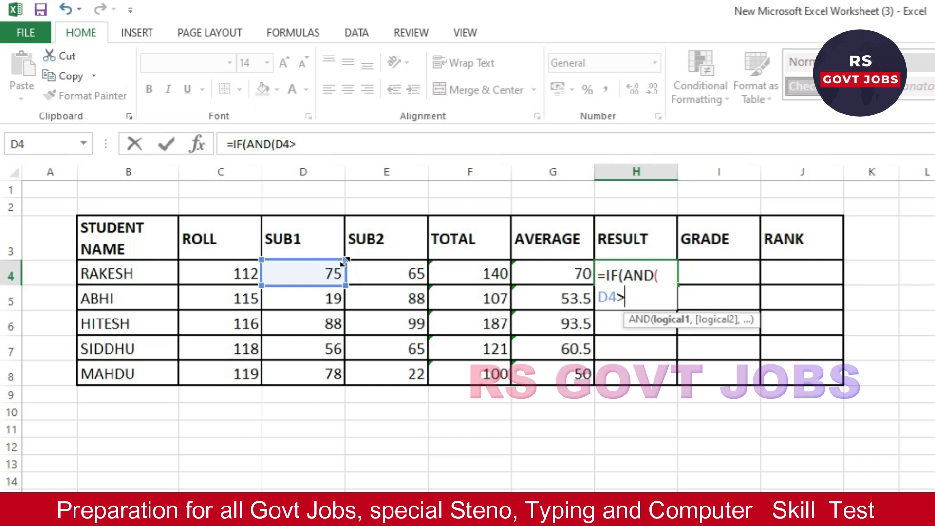
key(BackSpace)
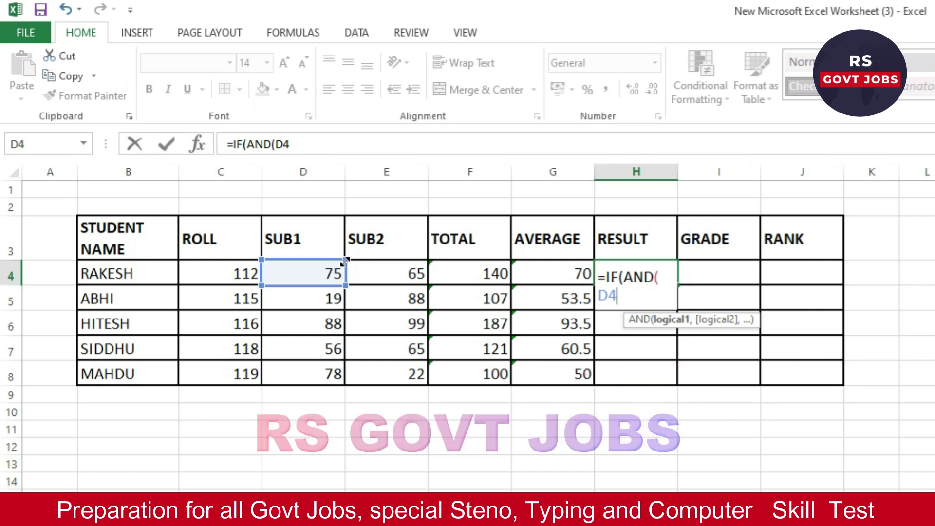
text(=>)
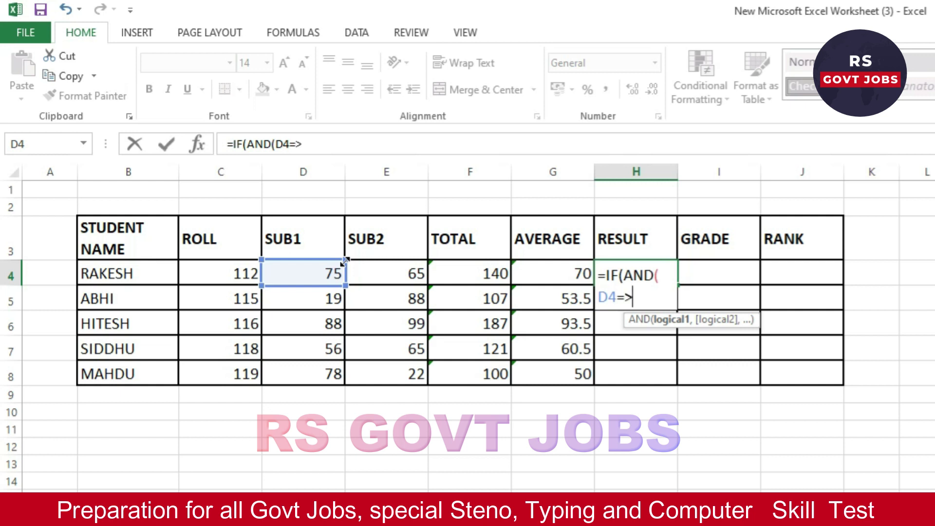
text(40,)
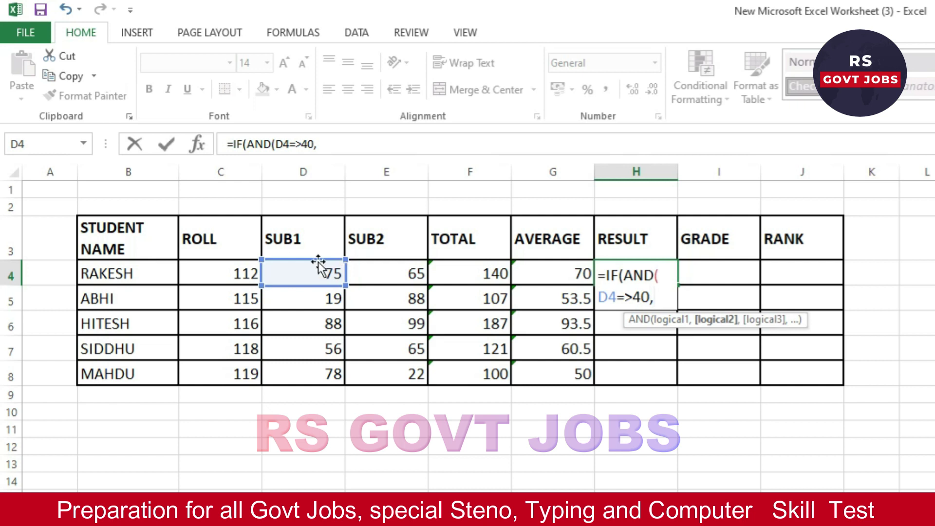
Complete the H4 formula with E4 at least 40, returning "PASS" if both conditions hold and "FAIL" otherwise, accepting the proposed formula correction
click(400, 278)
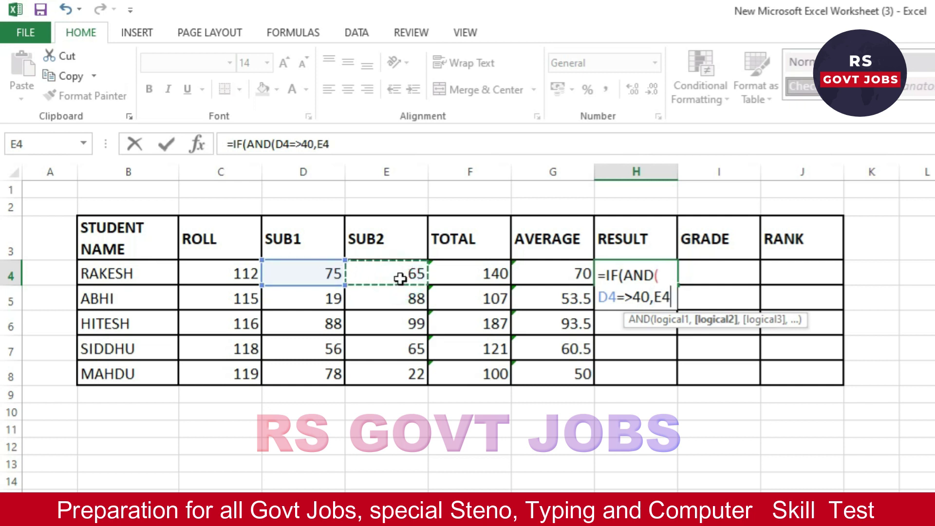
text(>=)
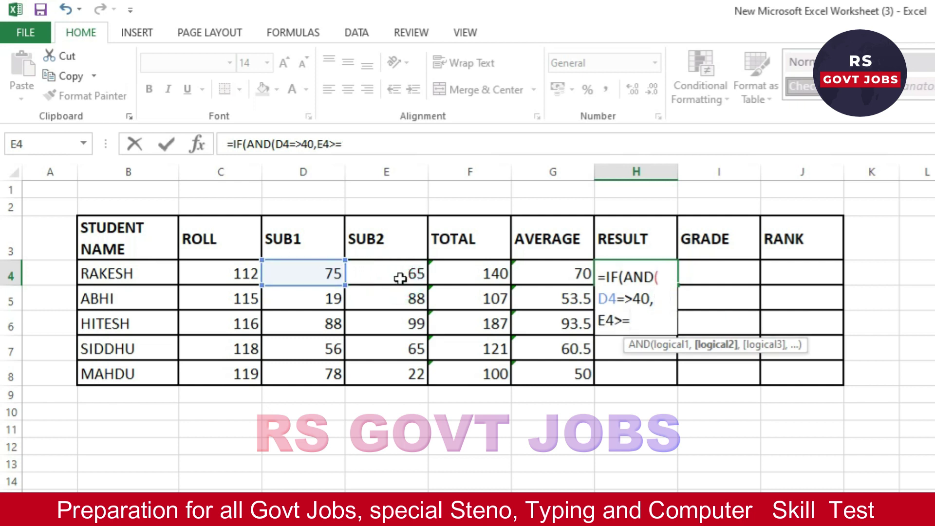
key(BackSpace)
key(BackSpace)
text(=>40),"PASS)
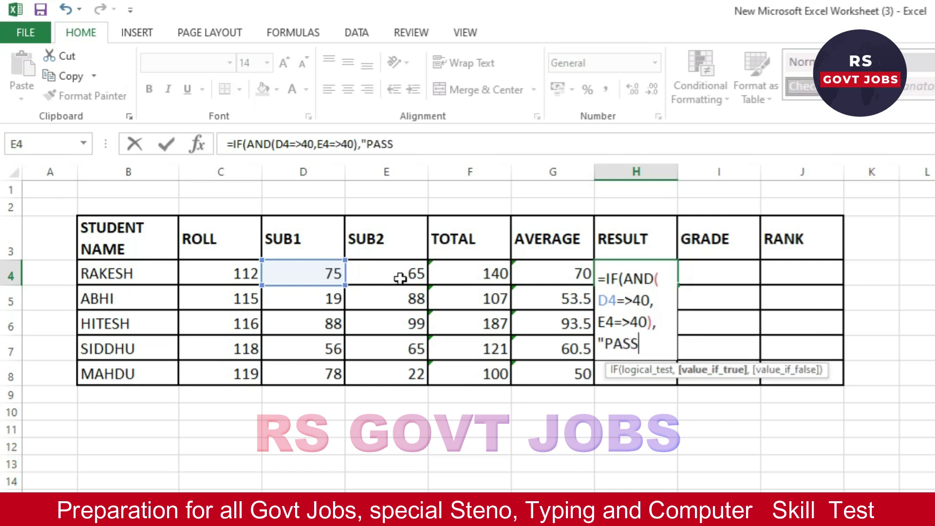
text(",")
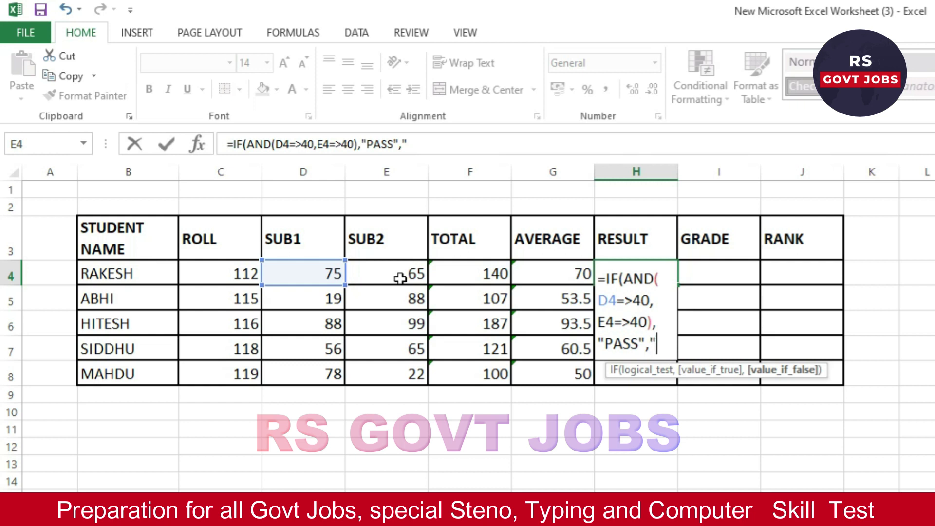
text(FAIL)
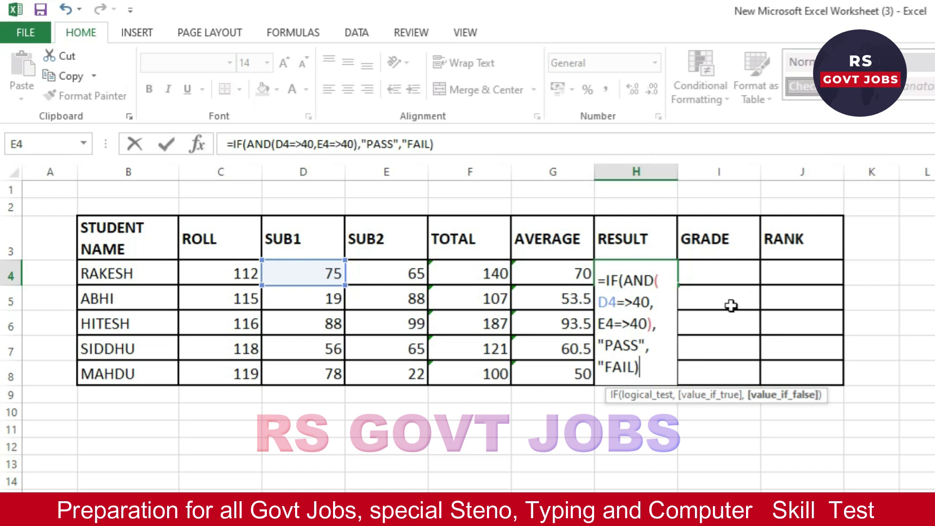
key(Return)
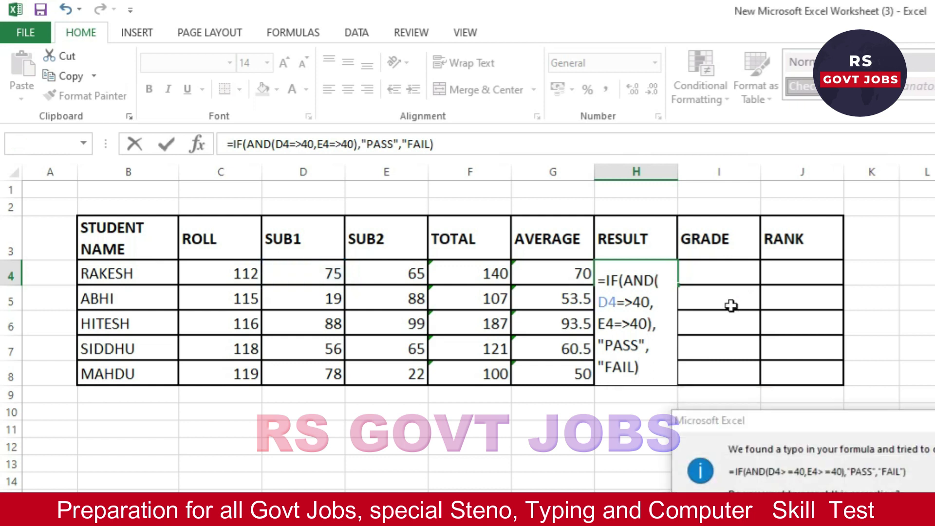
key(Return)
Fill the RESULT formula from H4 down to H8 for the remaining students, and reselect H4
click(638, 273)
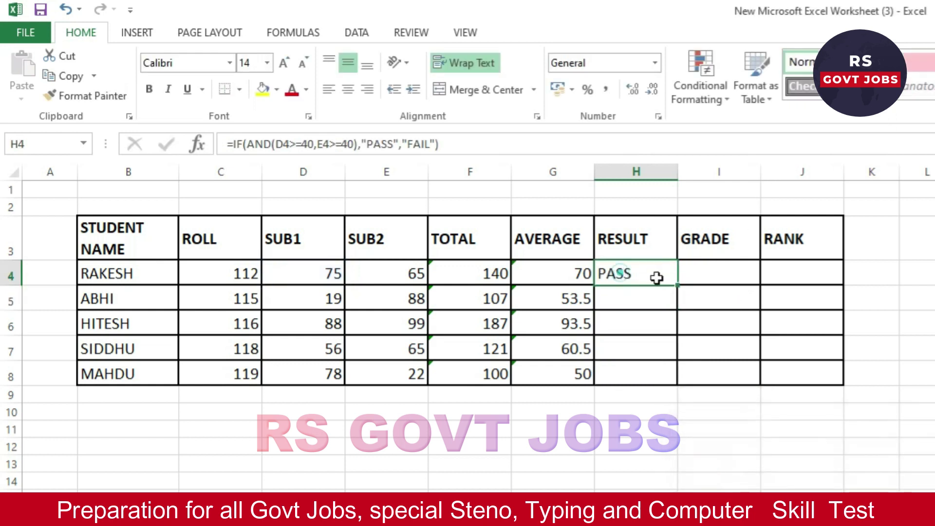
double_click(679, 285)
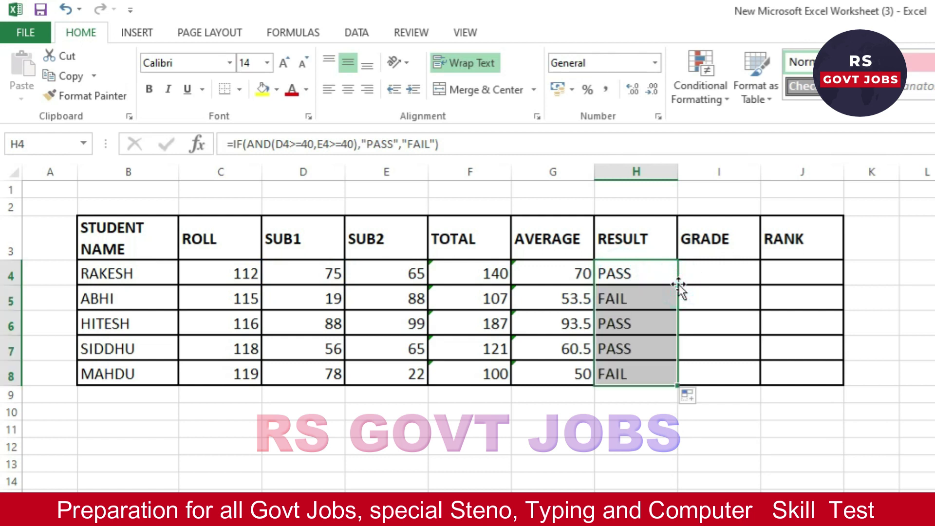
click(623, 275)
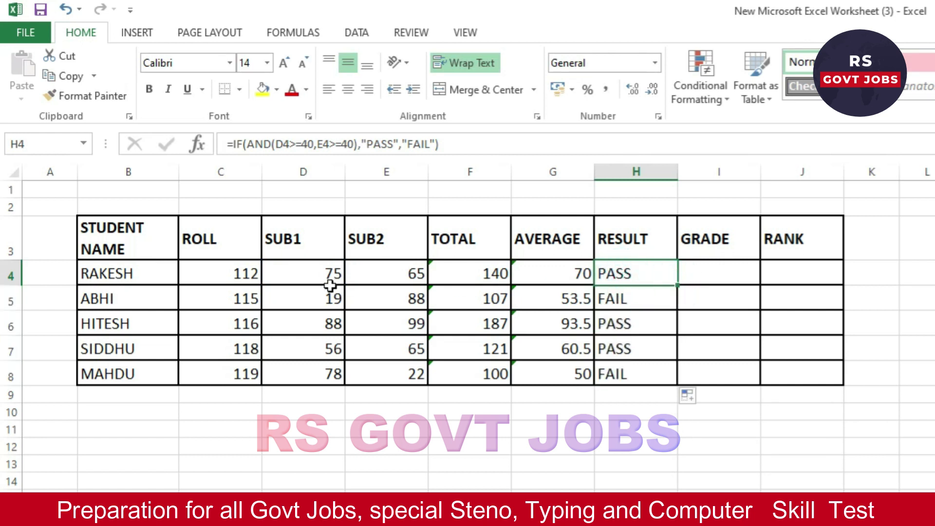
Check the SUB1 and SUB2 marks of the first two students against their RESULT values, and select the first GRADE cell, I4
click(310, 279)
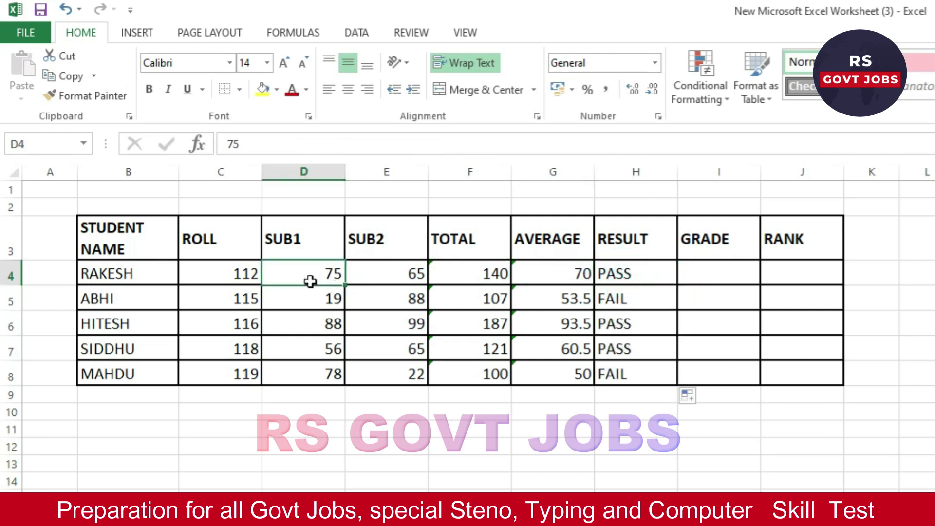
click(381, 279)
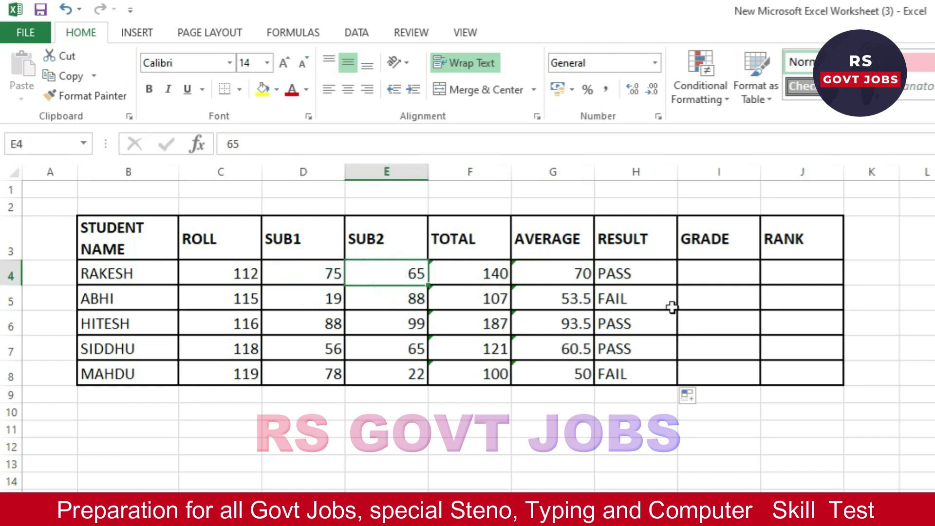
click(326, 302)
click(384, 302)
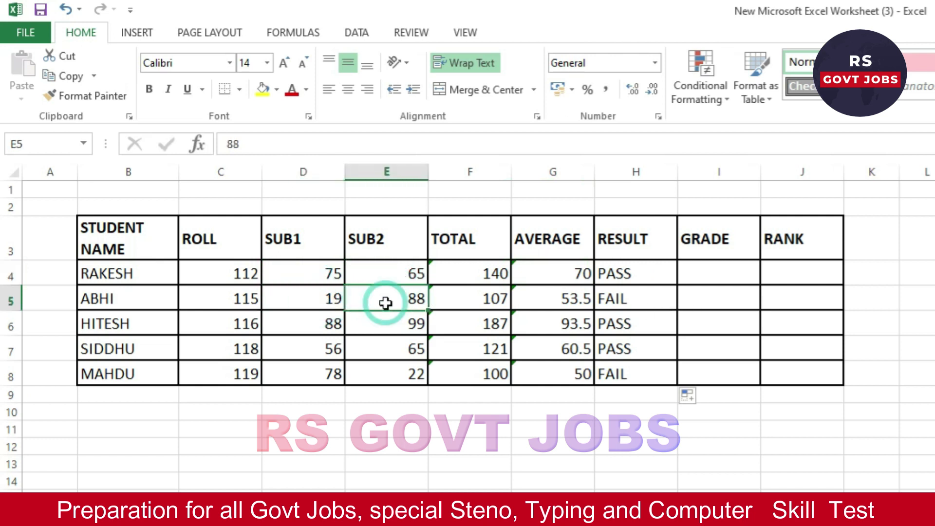
click(629, 303)
click(724, 275)
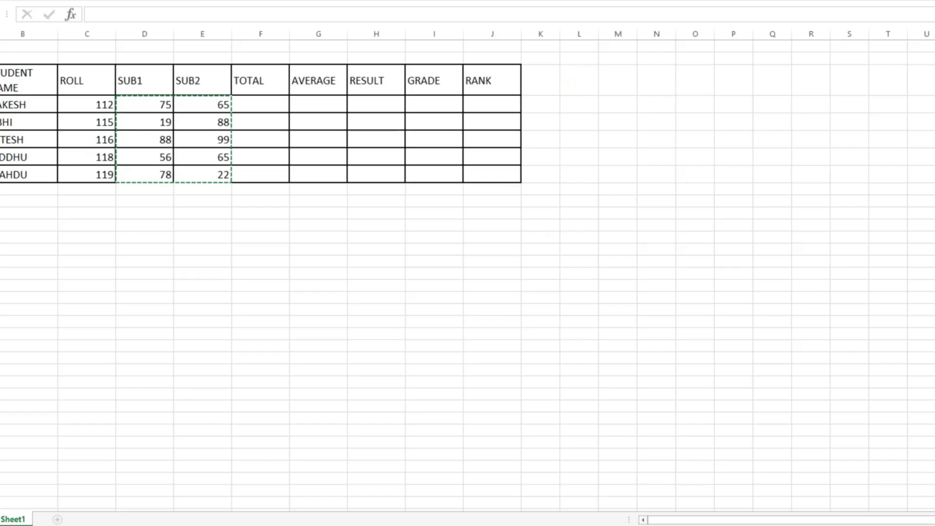
click(317, 297)
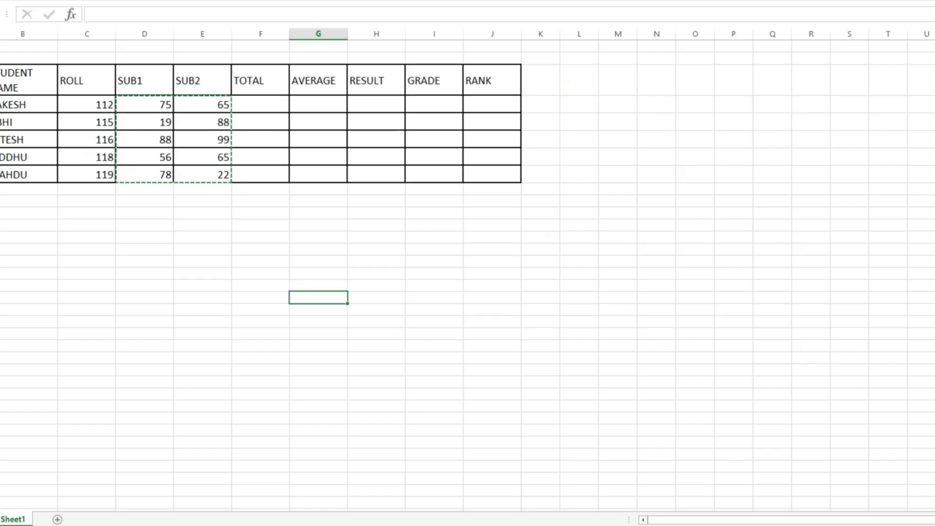
click(349, 262)
click(291, 156)
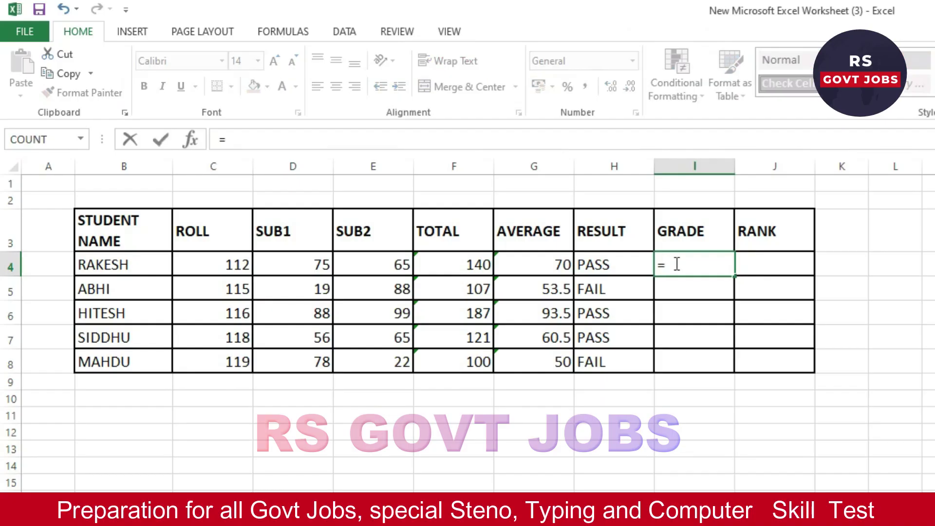
Start the grade formula in I4 with an IF that returns "I" when G4>=60, and open a nested IF for the other cases
text(IF()
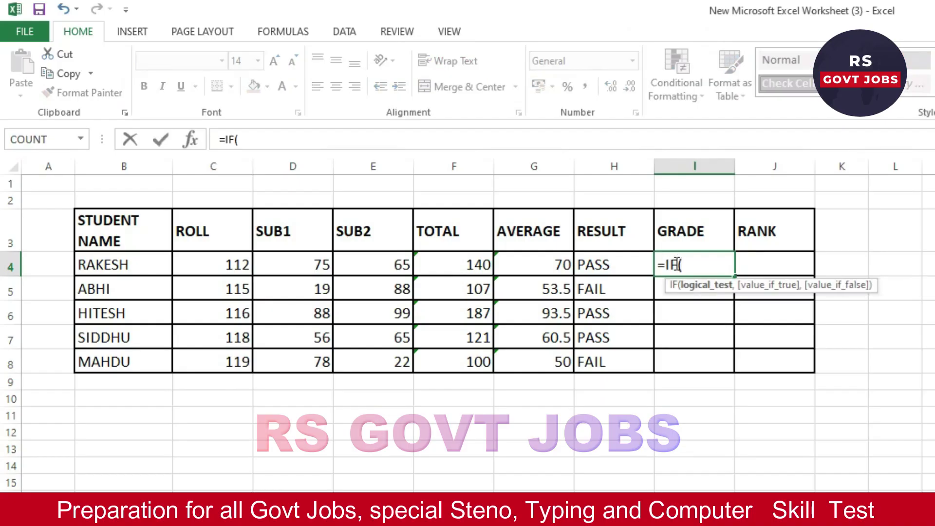
click(546, 268)
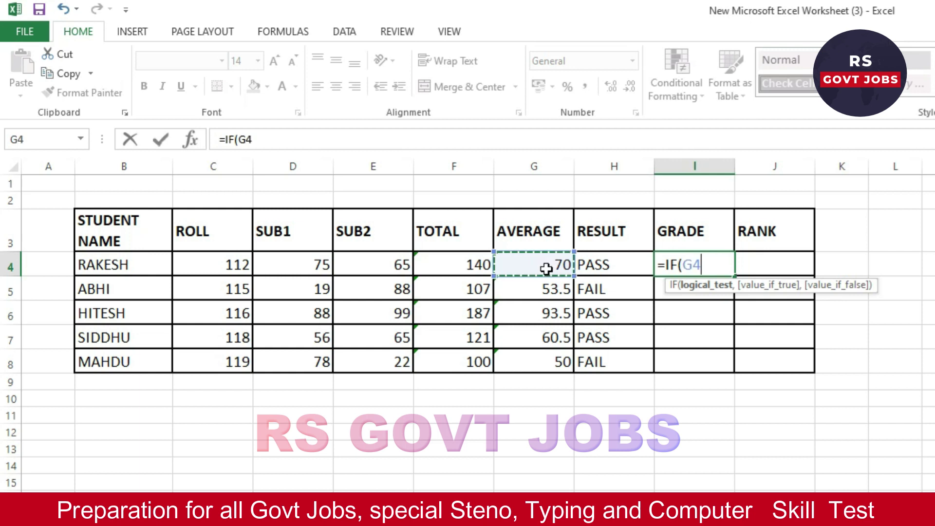
text(>)
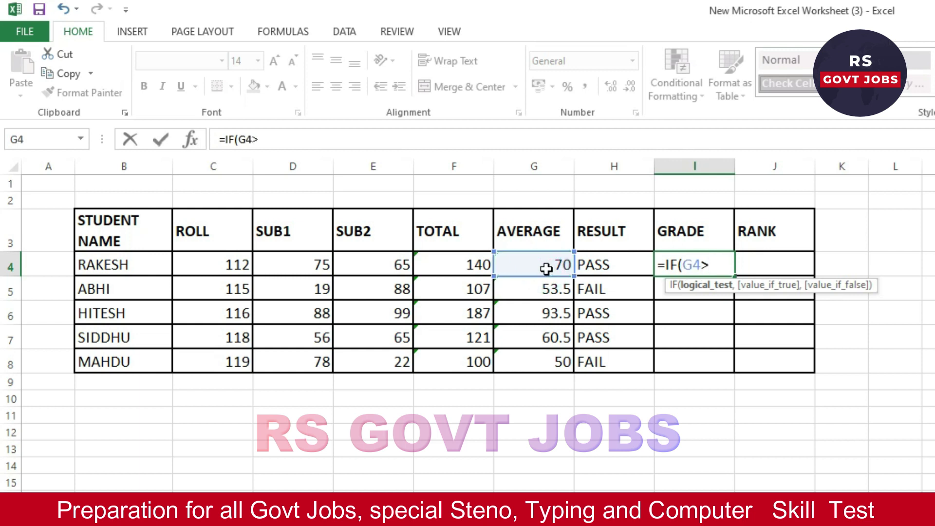
text(=60,)
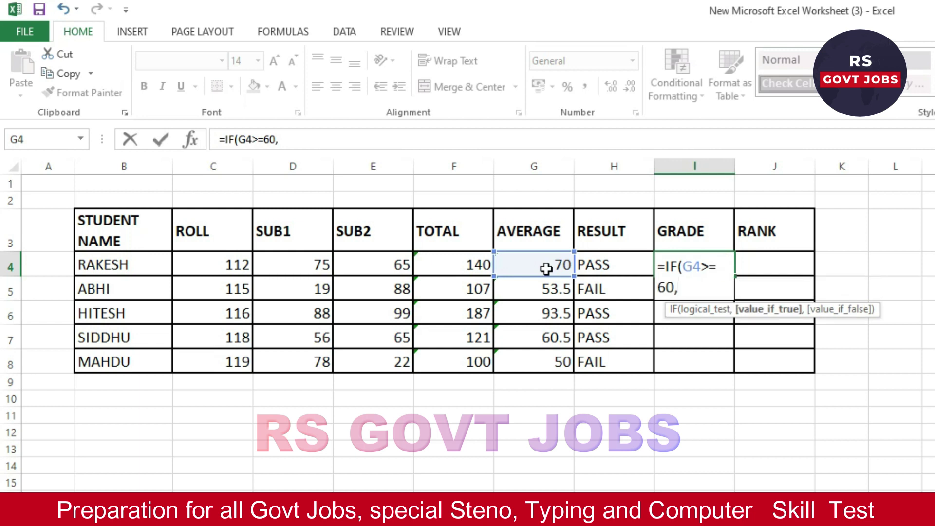
text("I)
text(i)
key(BackSpace)
text(I)
text(",IF()
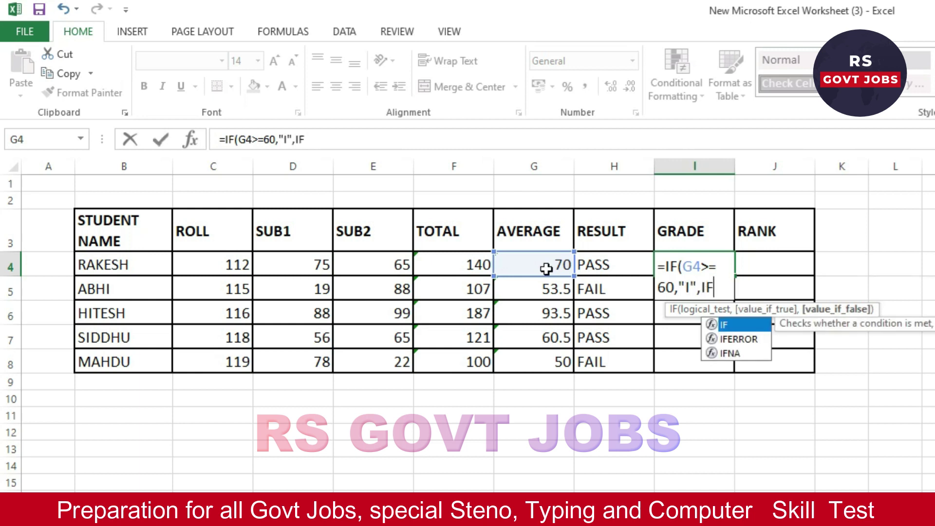
Extend the I4 formula with nested IFs returning "II" for G4>=50 and "III" for G4>=40, and open a fourth IF
click(535, 267)
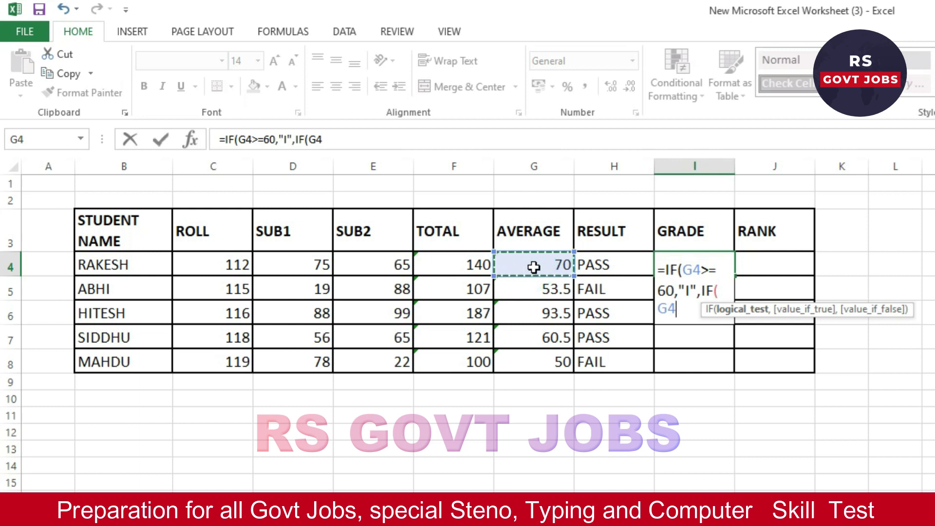
text(>=)
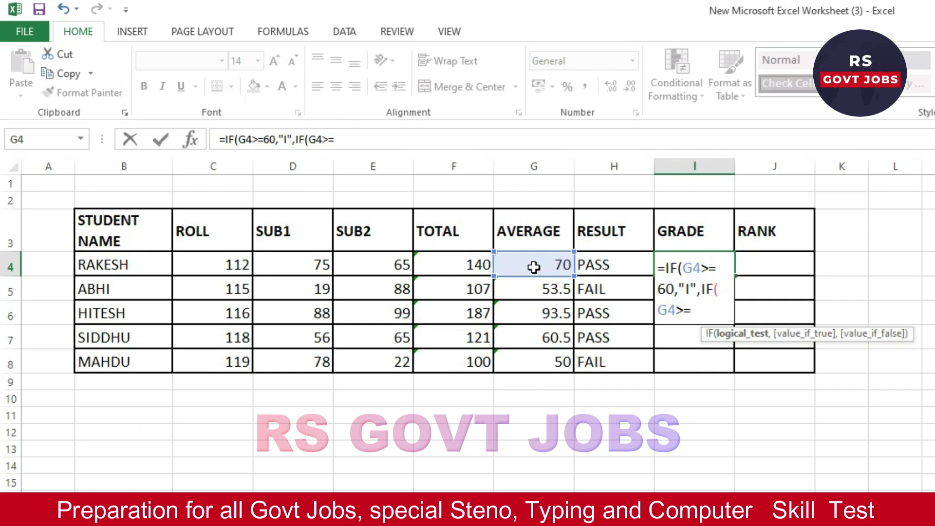
text(50,"II",)
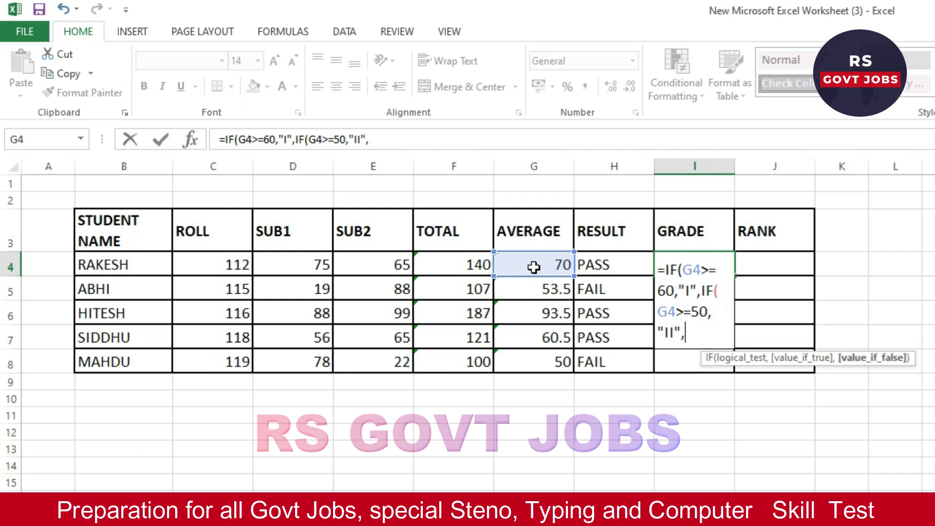
text(IF()
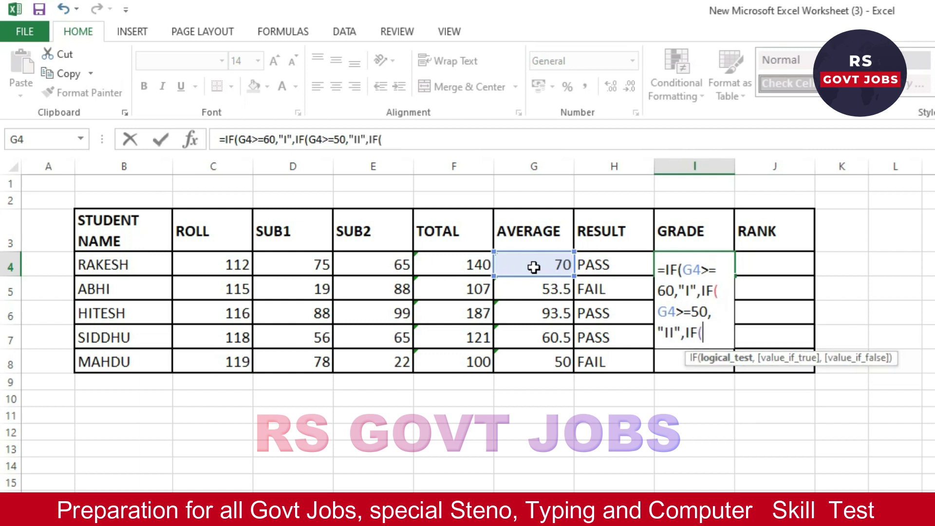
click(534, 267)
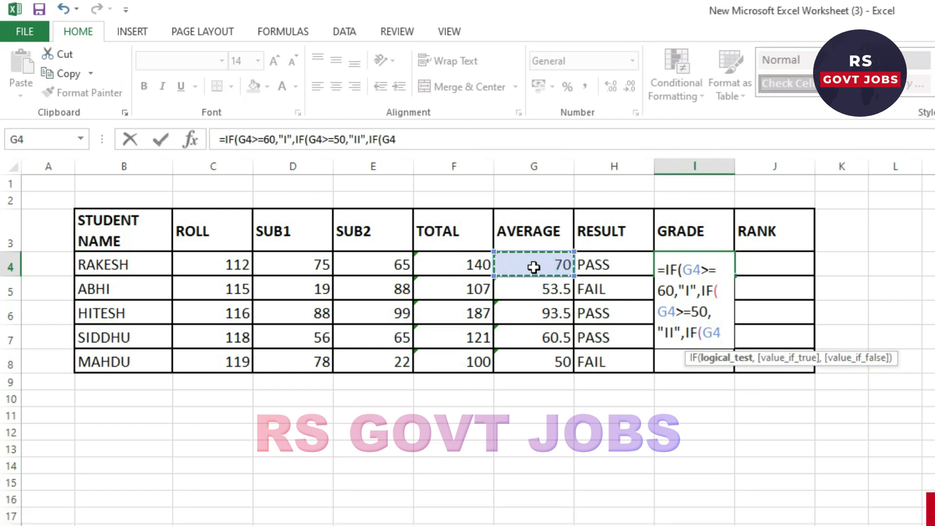
text(>=40)
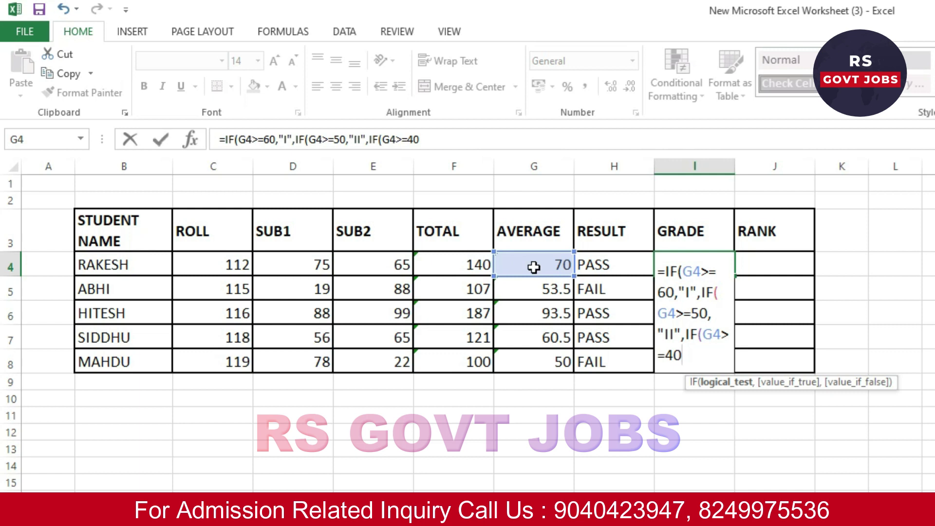
text(,"II)
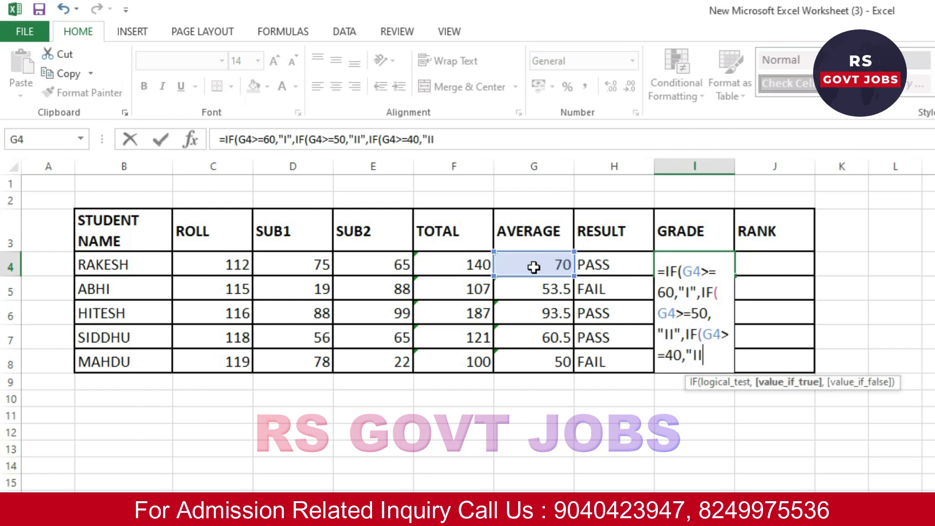
text(I",IF)
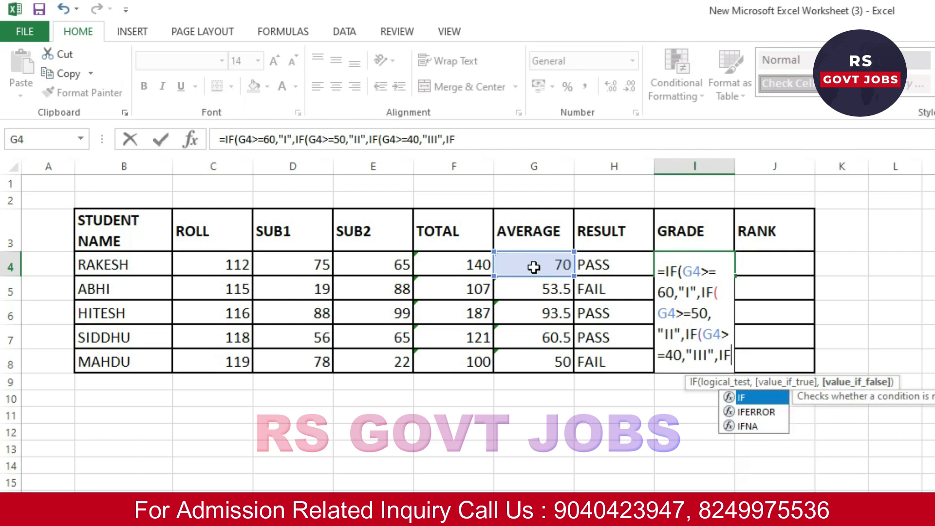
text(()
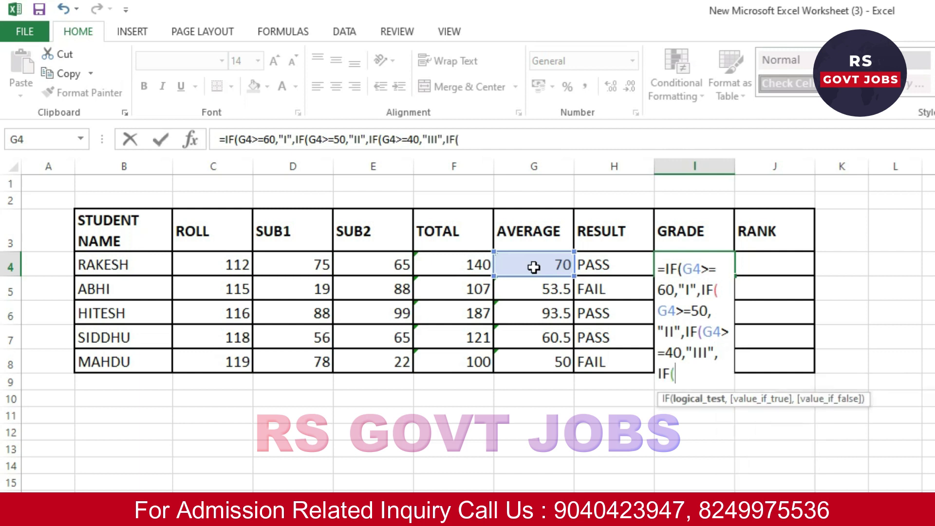
Complete the I4 formula with G4<40 returning "FAIL" and four closing brackets, and fill it down to I8
click(534, 267)
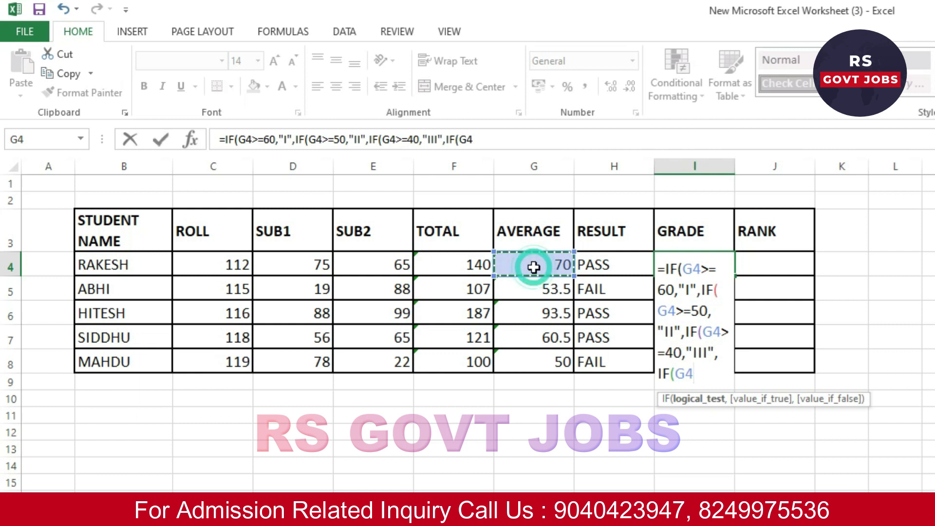
text(<)
text(40)
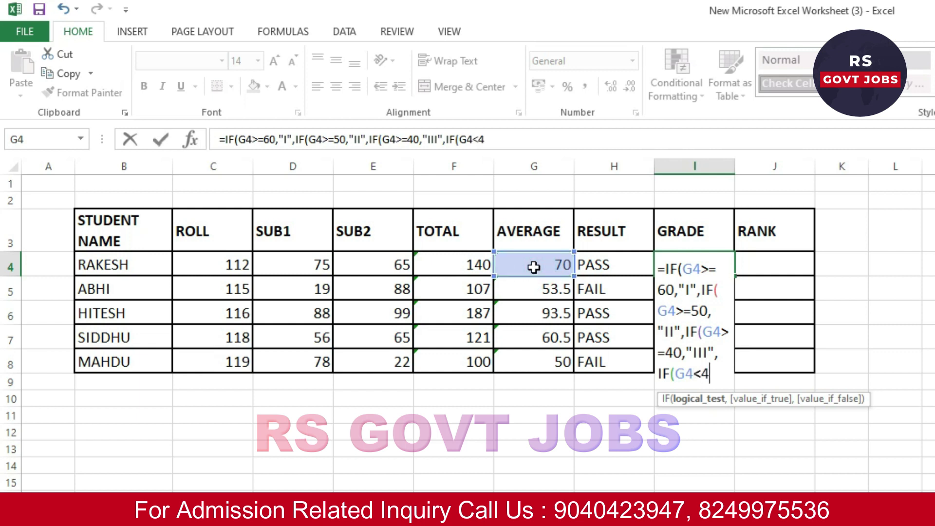
text(,"FAIL)
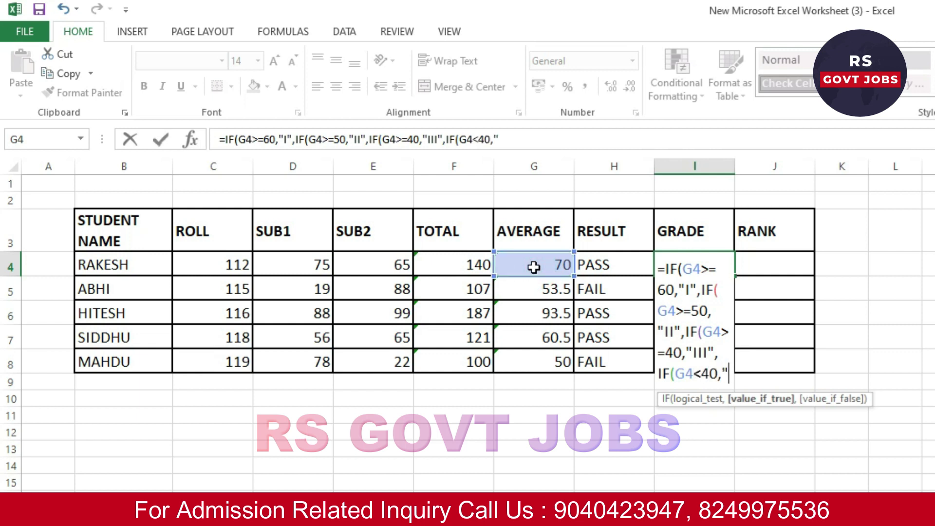
text(")
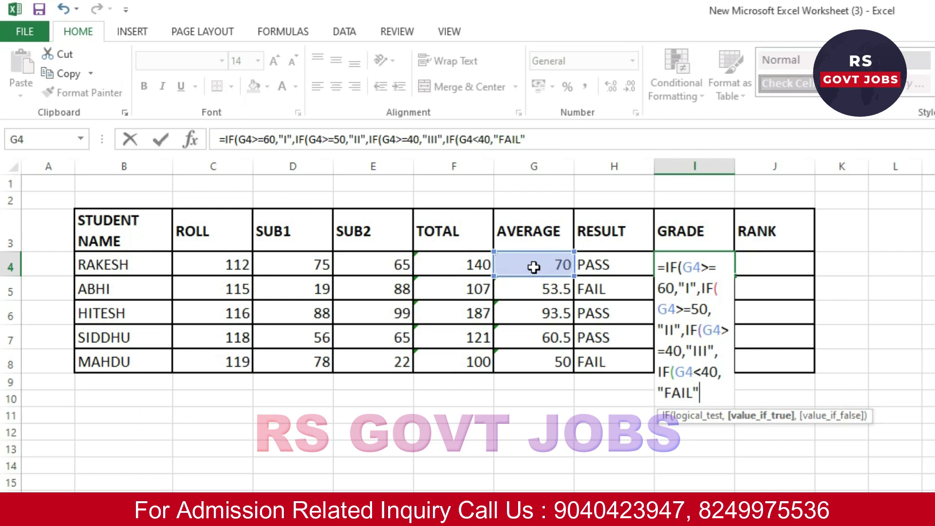
text()))))
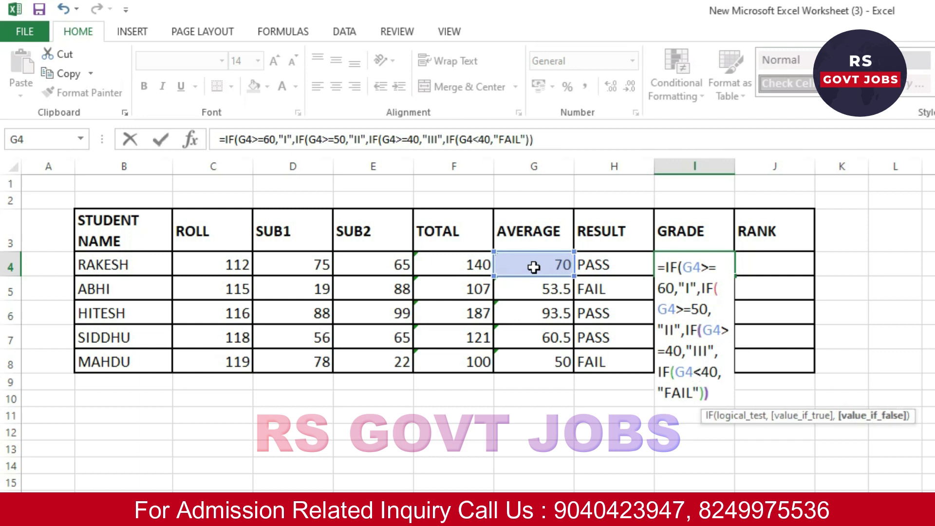
key(Return)
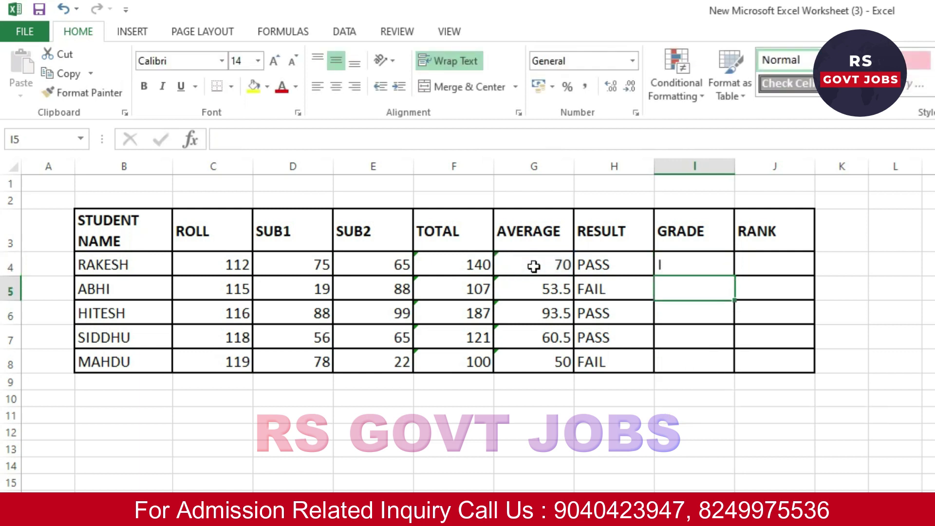
click(692, 264)
double_click(732, 273)
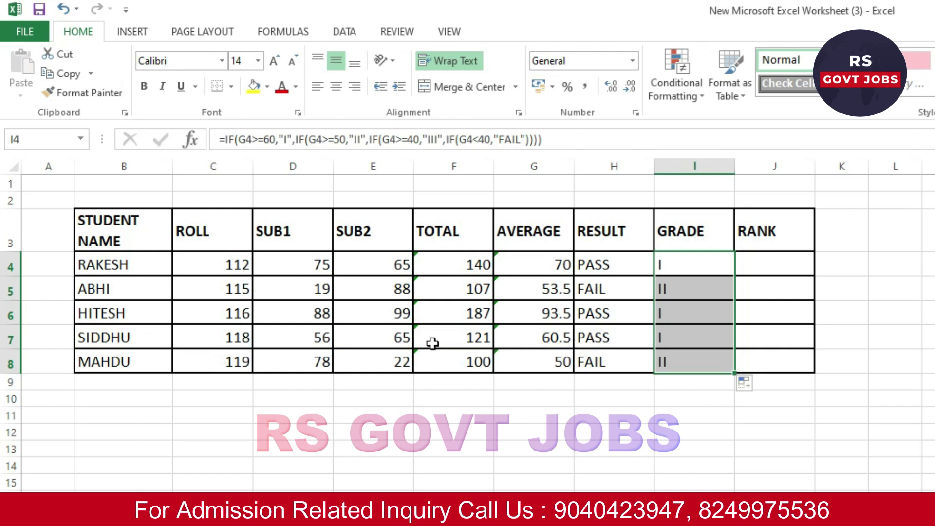
Start a RANK formula in J4 with F4 as the number and the absolute range $F$4:$F$8 as the reference
click(754, 275)
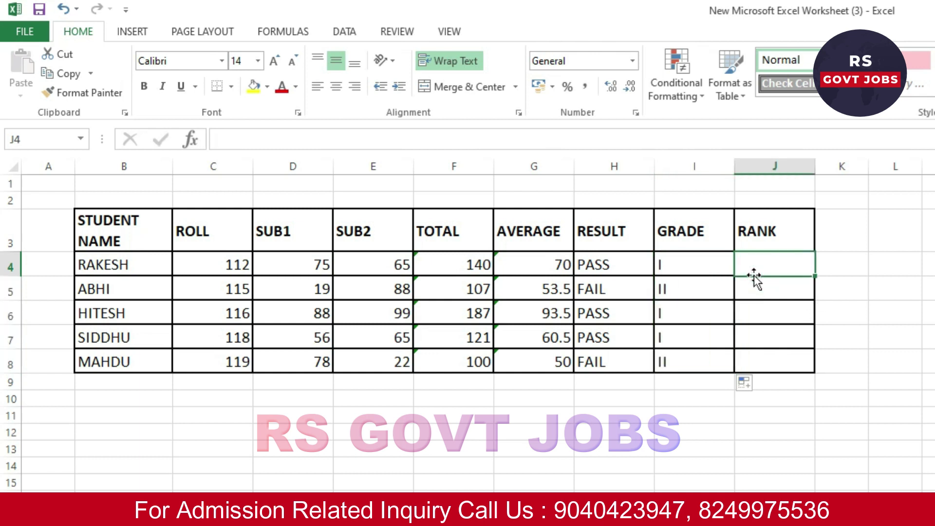
text(=R)
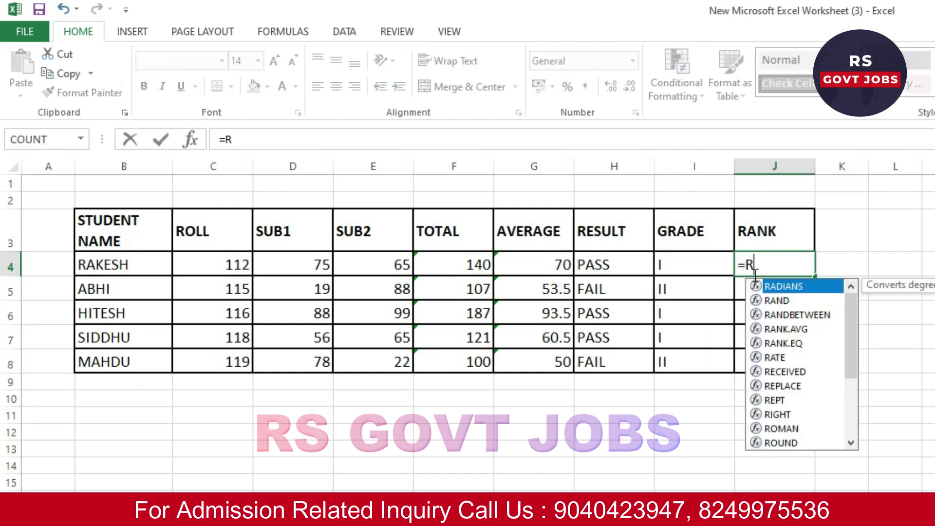
text(ANK()
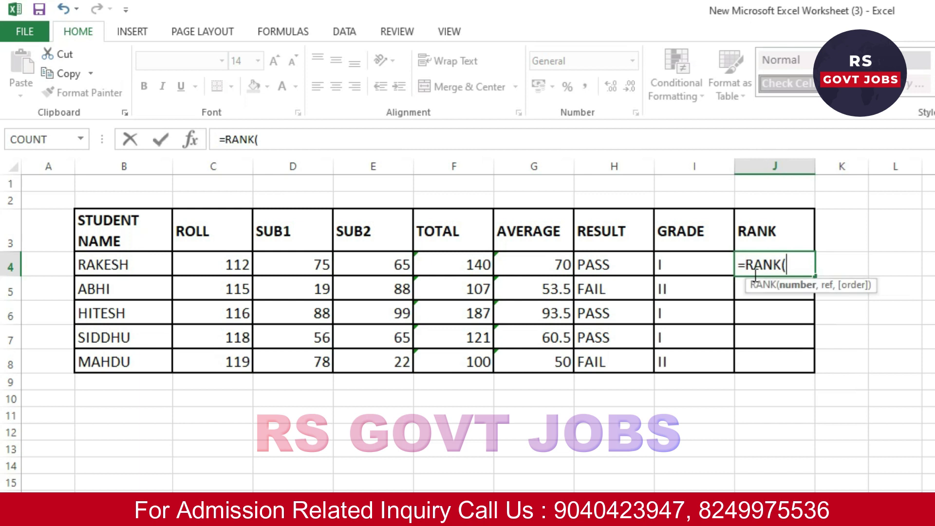
click(466, 265)
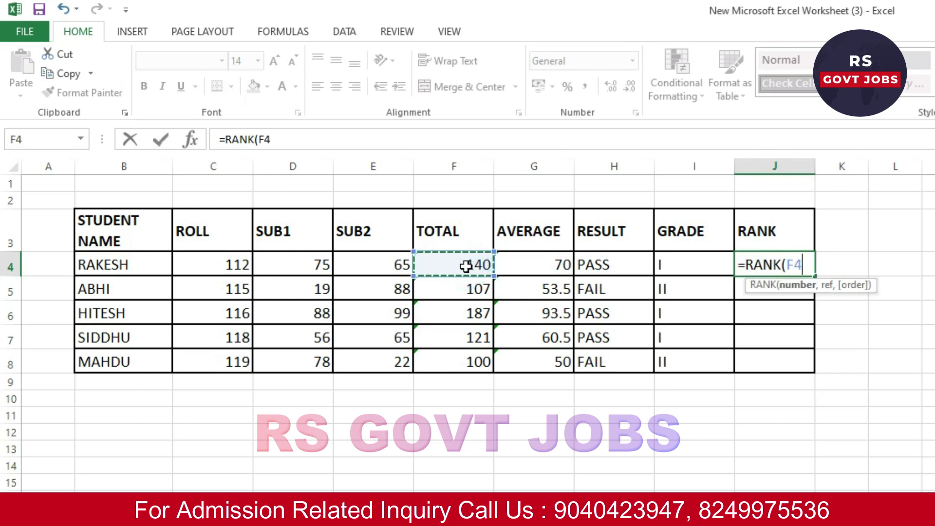
text(,)
drag(466, 266, 438, 339)
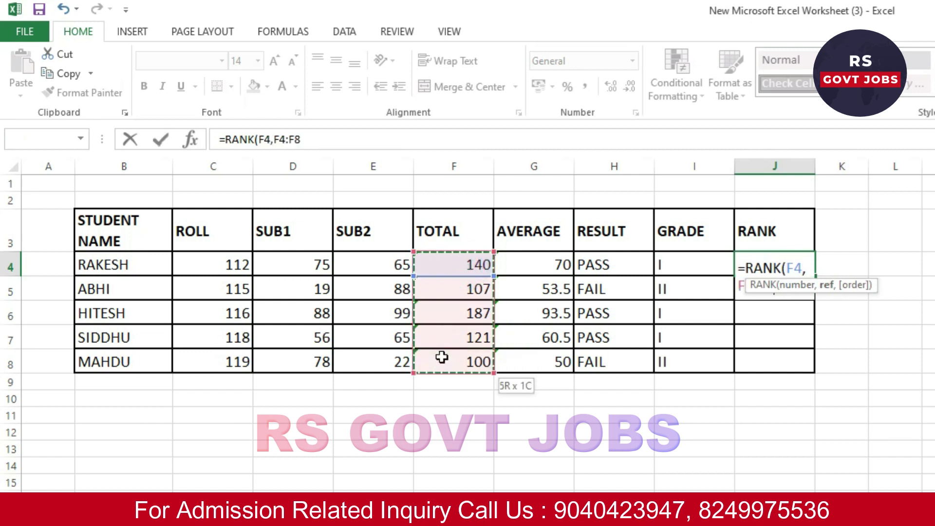
drag(442, 359, 441, 359)
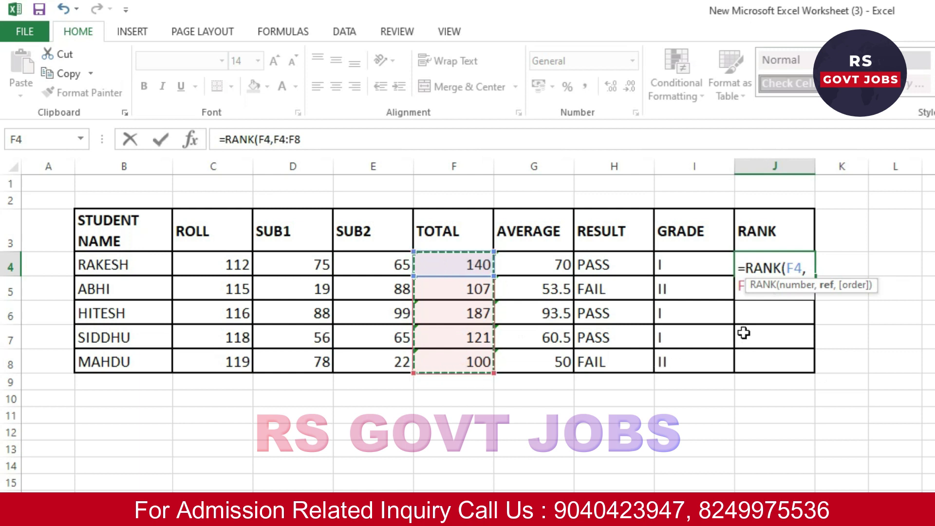
key(F4)
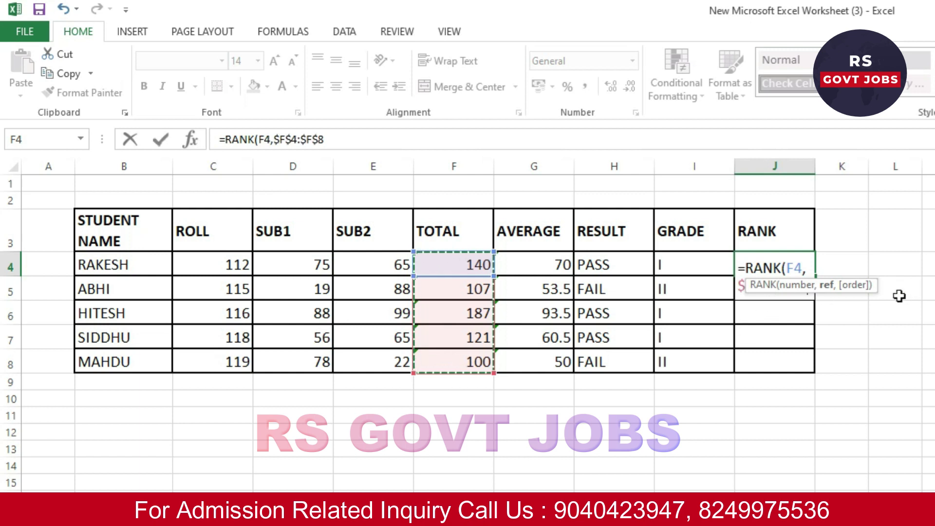
Complete the J4 RANK formula with order 0 for descending and a closing bracket, and fill it down to J8
text(,0)
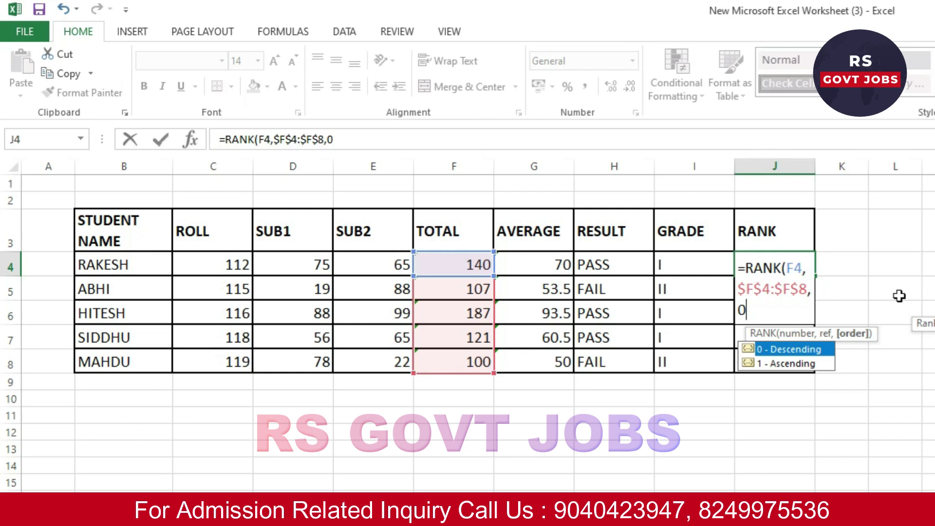
key(Escape)
text())
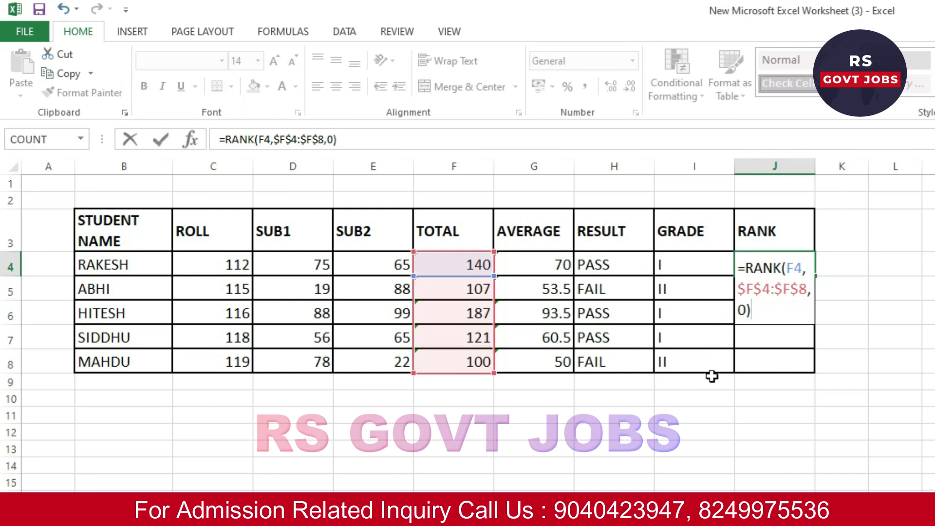
key(Return)
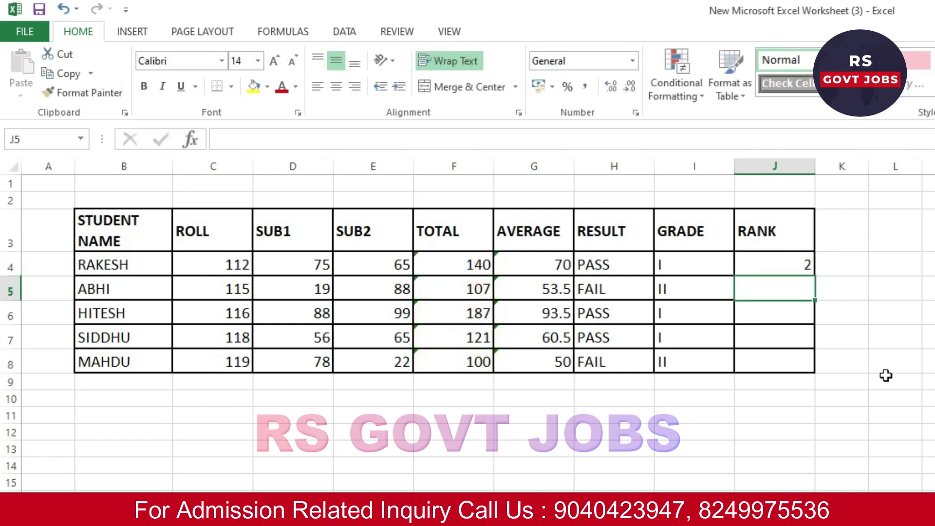
click(769, 261)
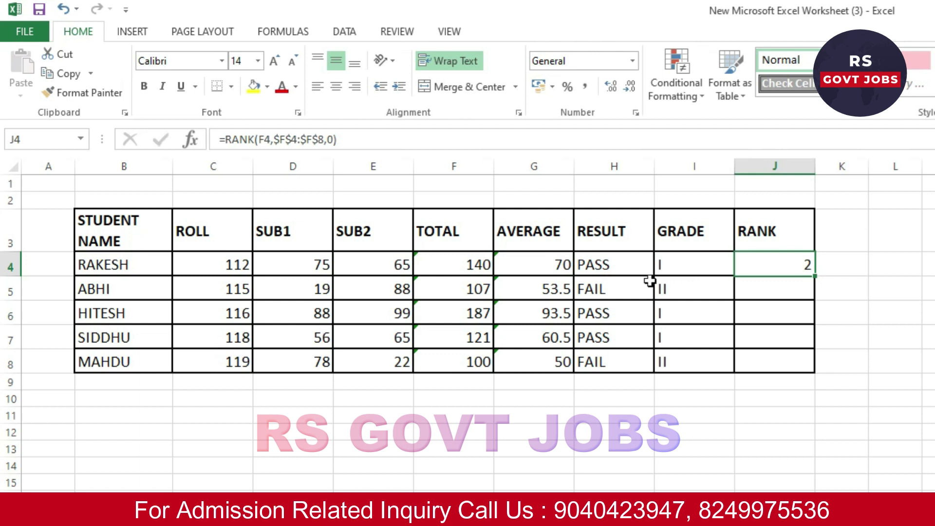
double_click(817, 278)
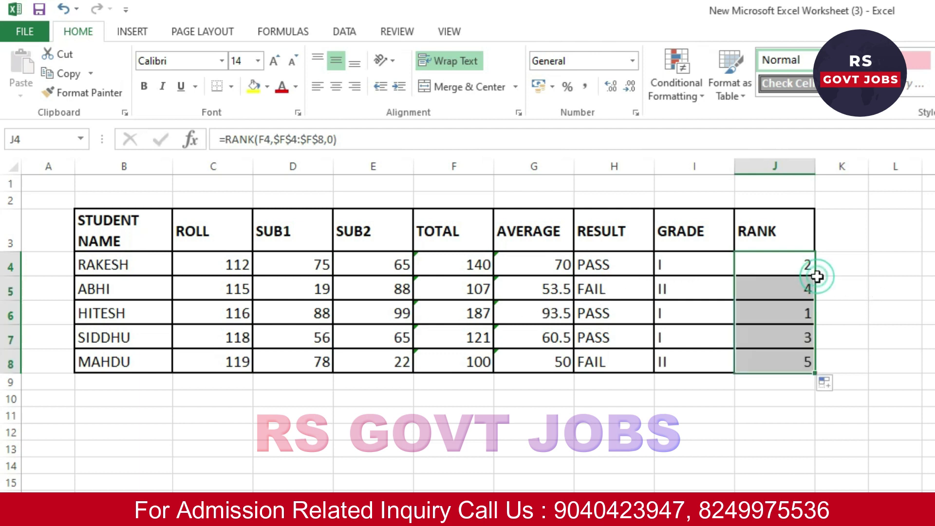
Check the third student's RANK in J6 against the TOTAL in F6, and move the selection off the table
click(808, 315)
click(464, 318)
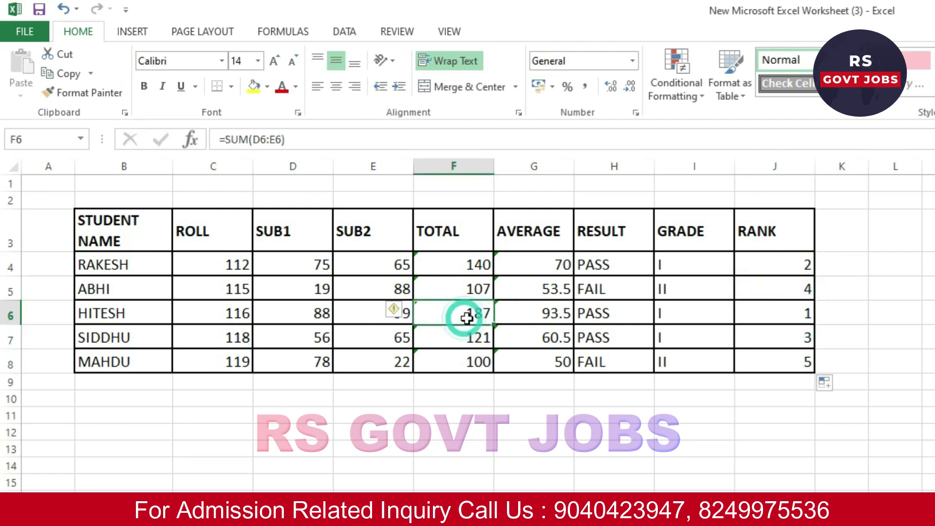
click(676, 412)
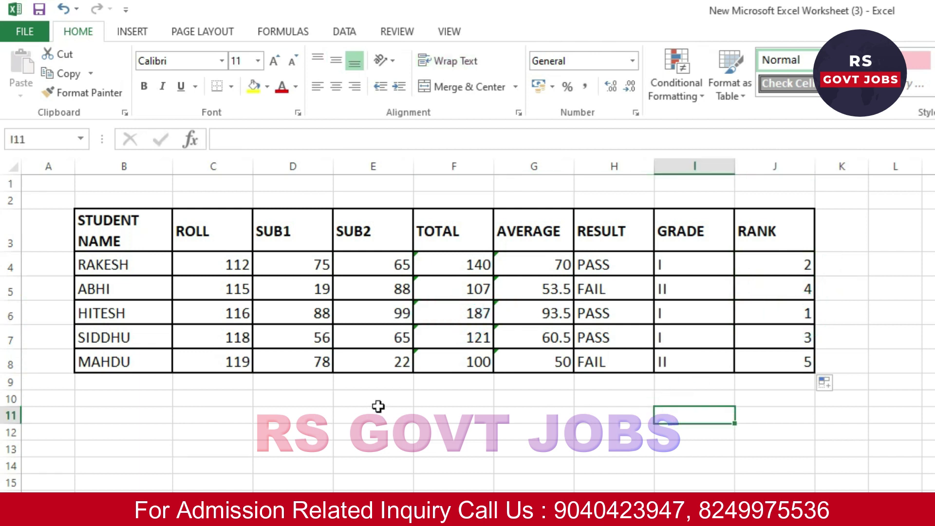